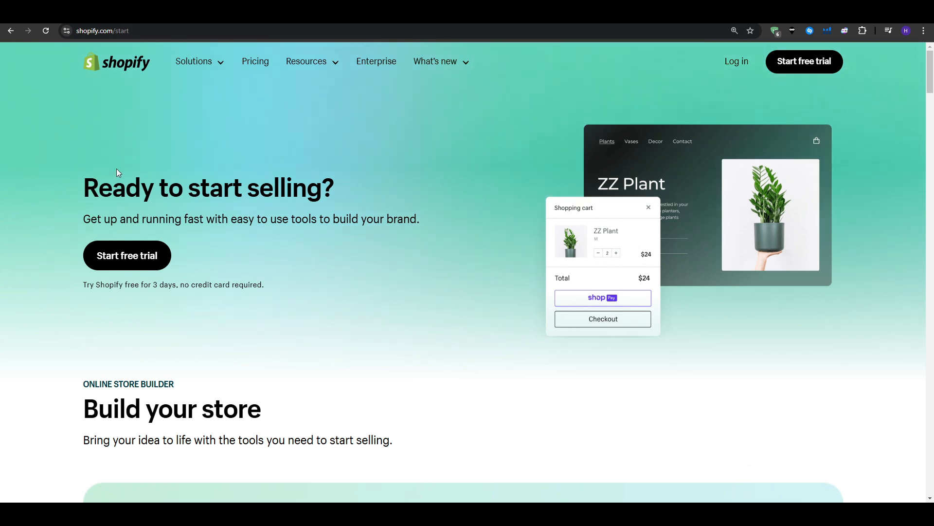
- Look over the Shopify start page, including its store-building, theme and app features
drag(84, 188, 370, 183)
click(363, 193)
scroll(363, 194, down, 10)
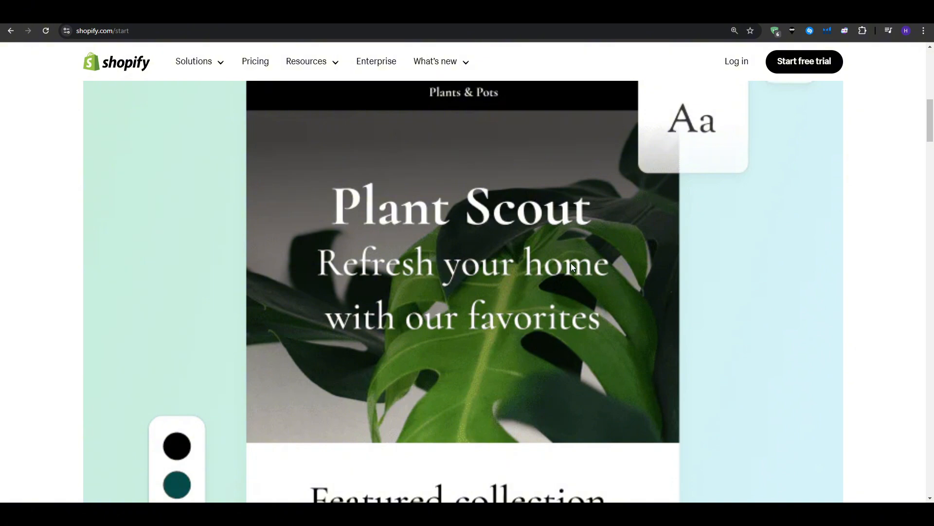
scroll(588, 316, down, 9)
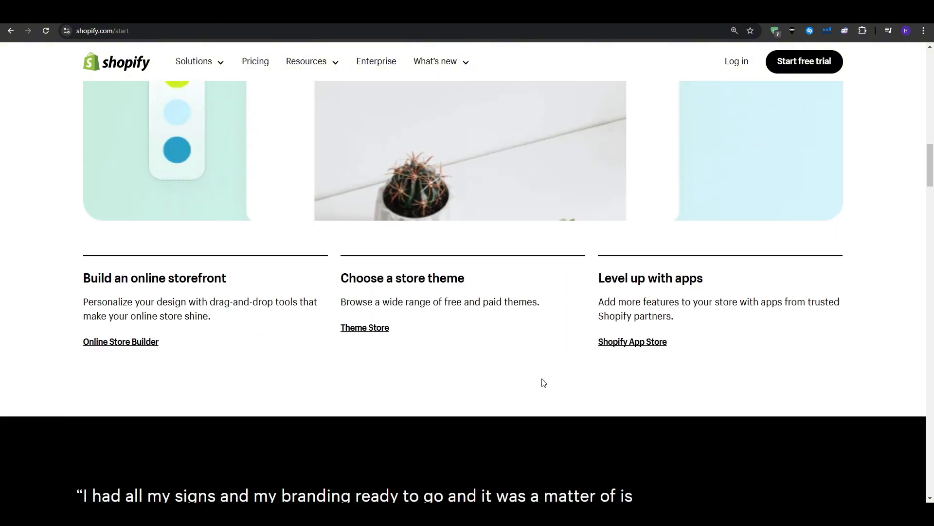
- Open the pricing page and compare the plans under monthly and yearly payment
click(268, 73)
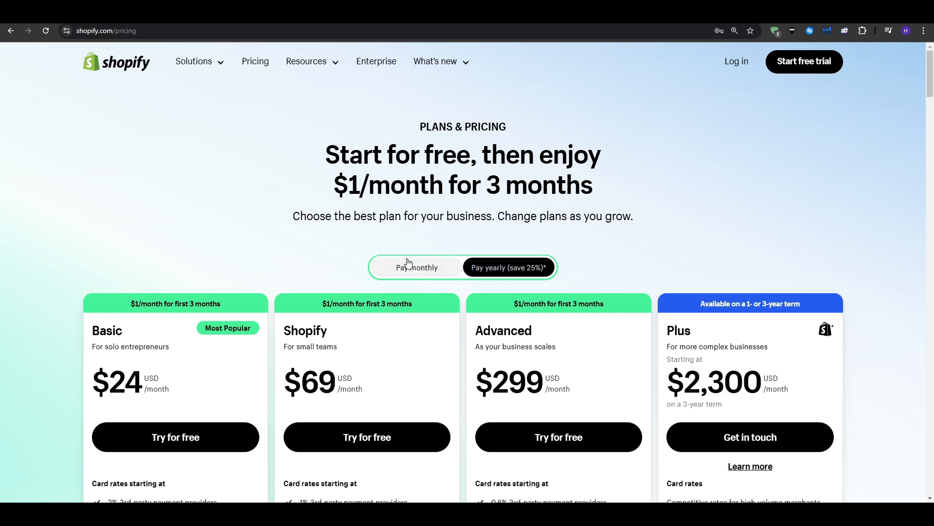
click(408, 267)
click(504, 268)
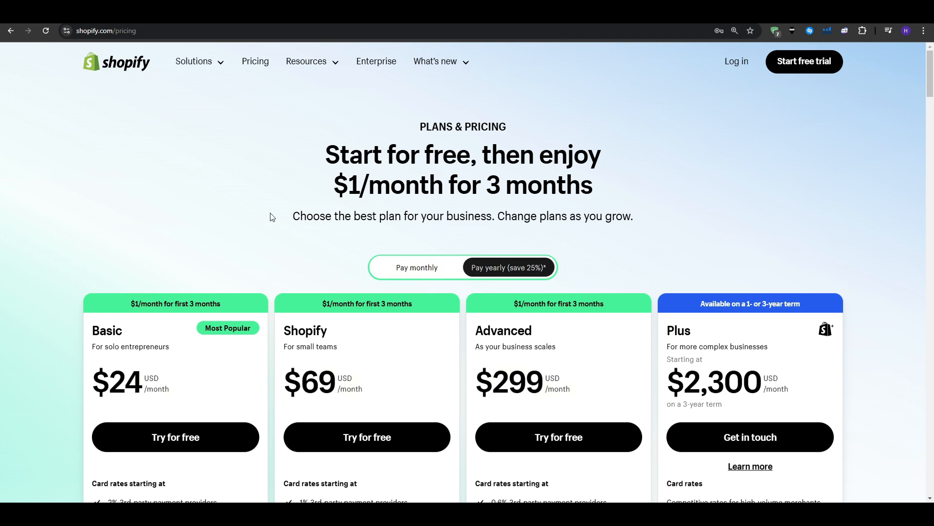
scroll(90, 188, down, 2)
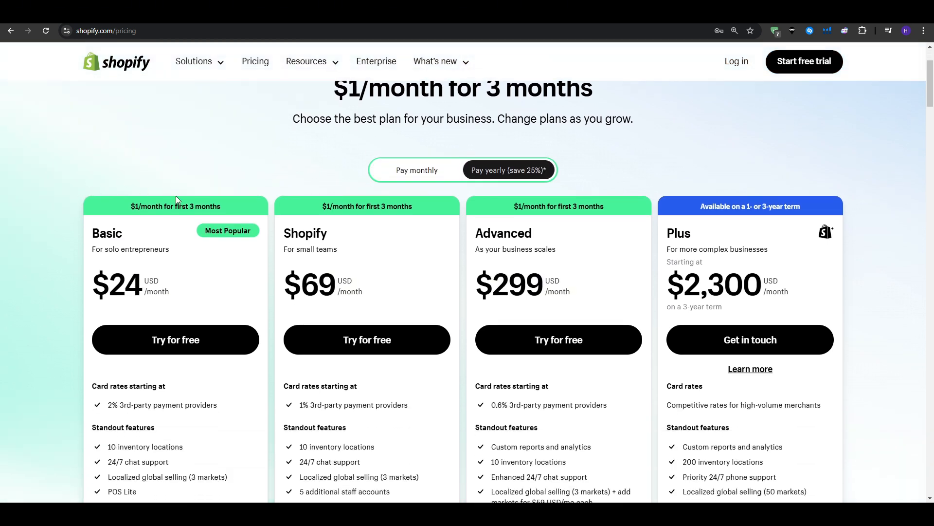
click(445, 168)
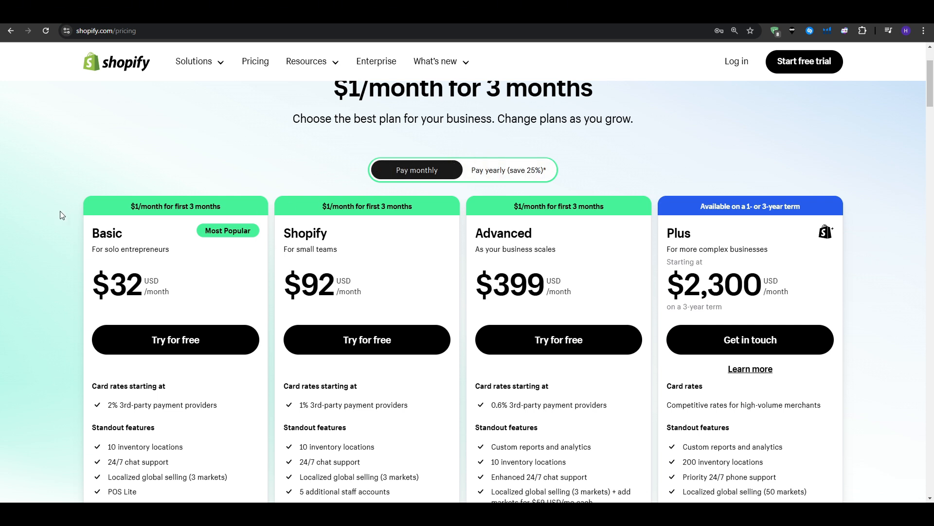
scroll(32, 219, down, 2)
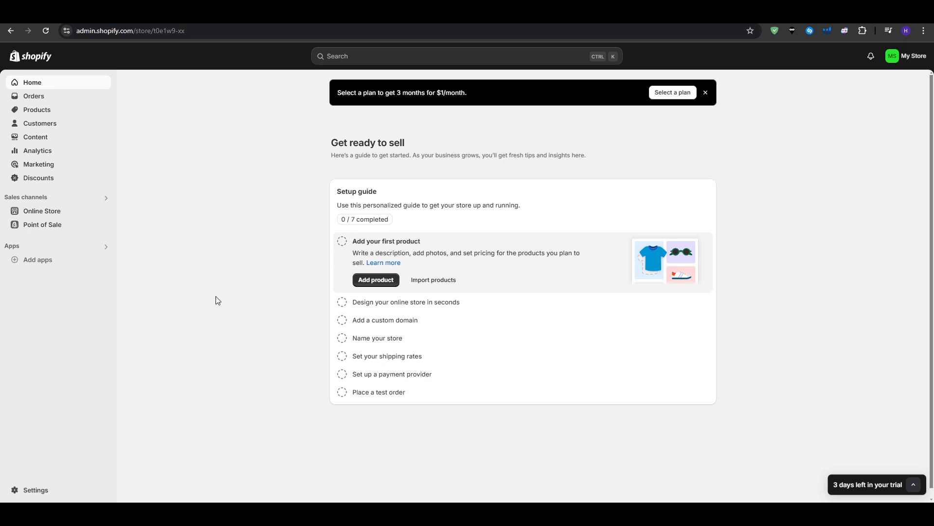
- Open the premade themes from the setup guide's online store design task
click(443, 302)
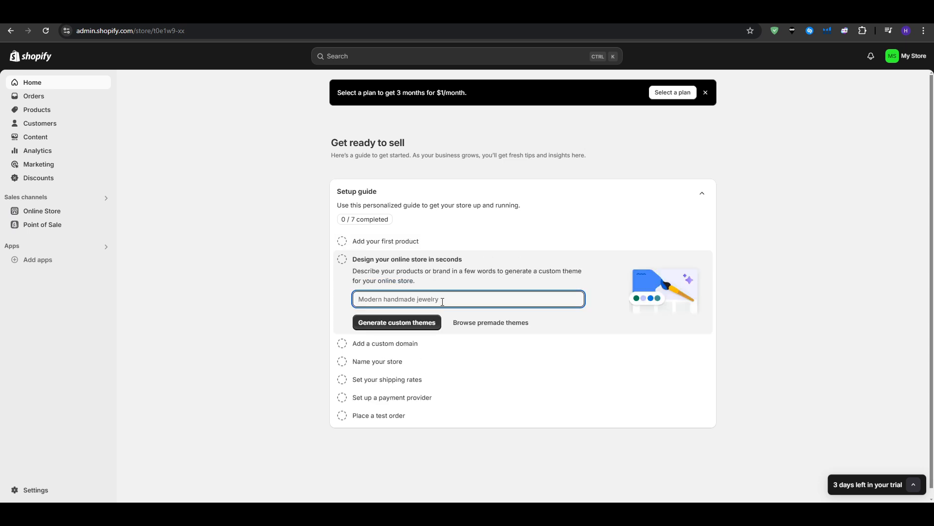
click(473, 324)
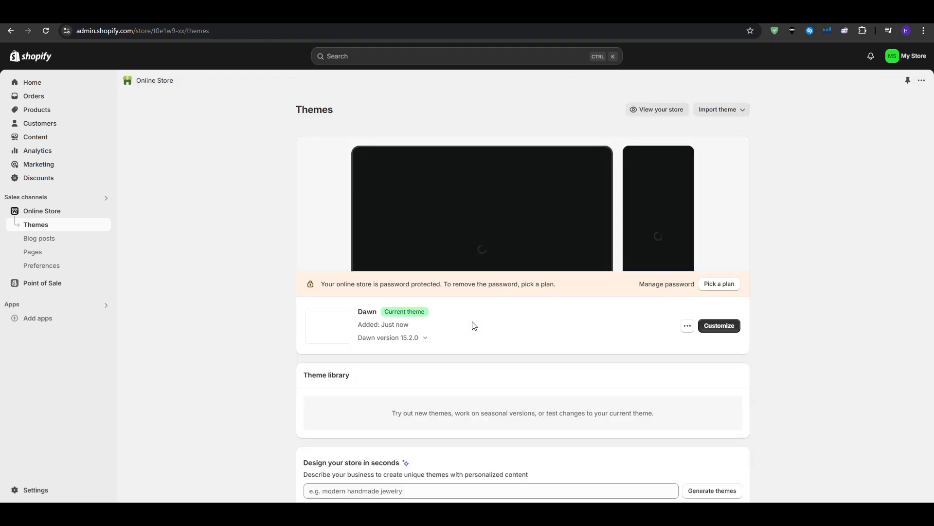
scroll(222, 283, down, 1)
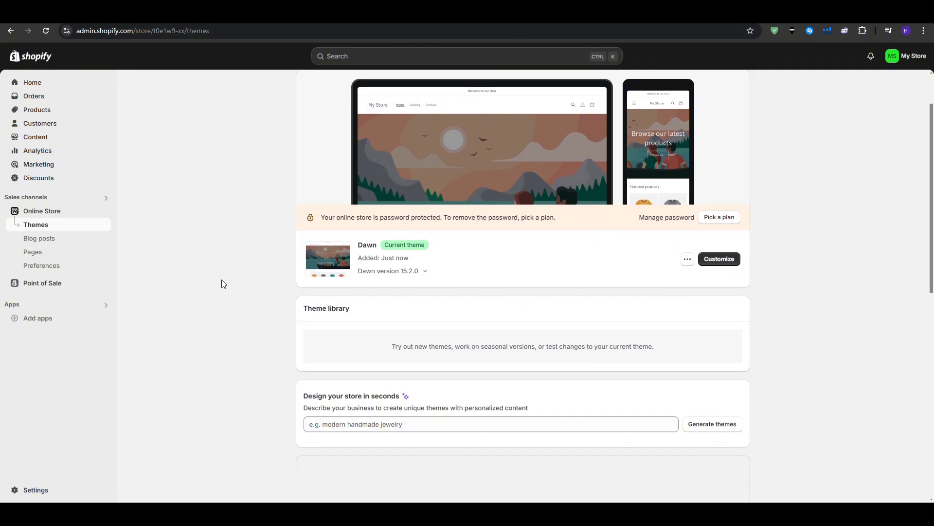
- Look through the popular free themes, then open the Theme Store and return to the store's themes page
scroll(222, 280, down, 5)
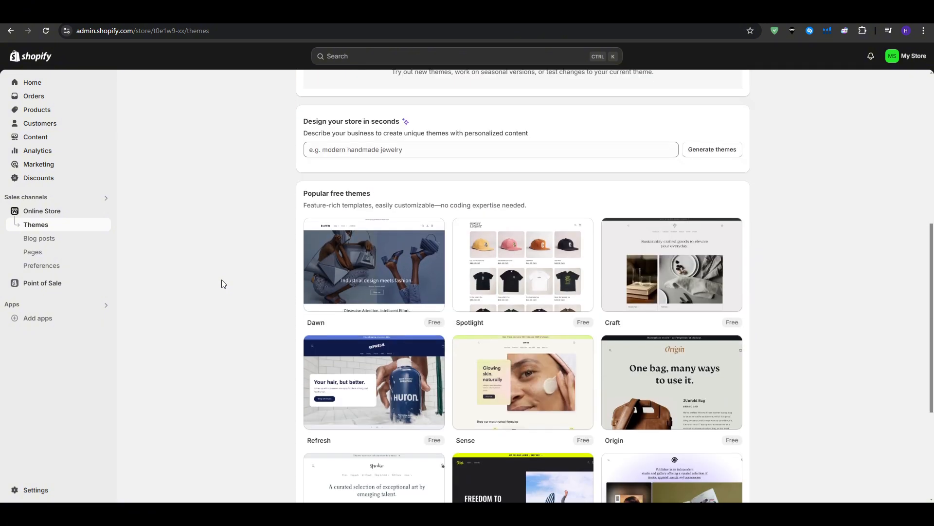
scroll(222, 284, down, 1)
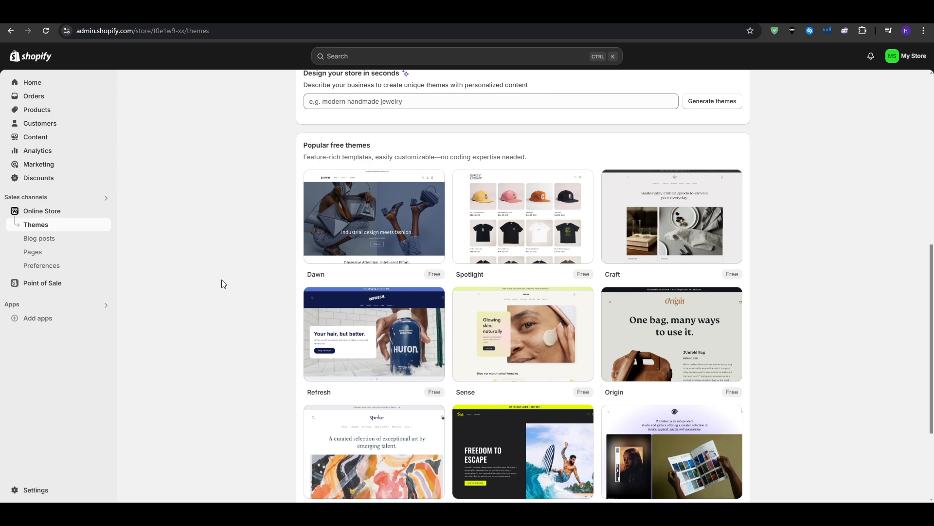
scroll(222, 284, down, 3)
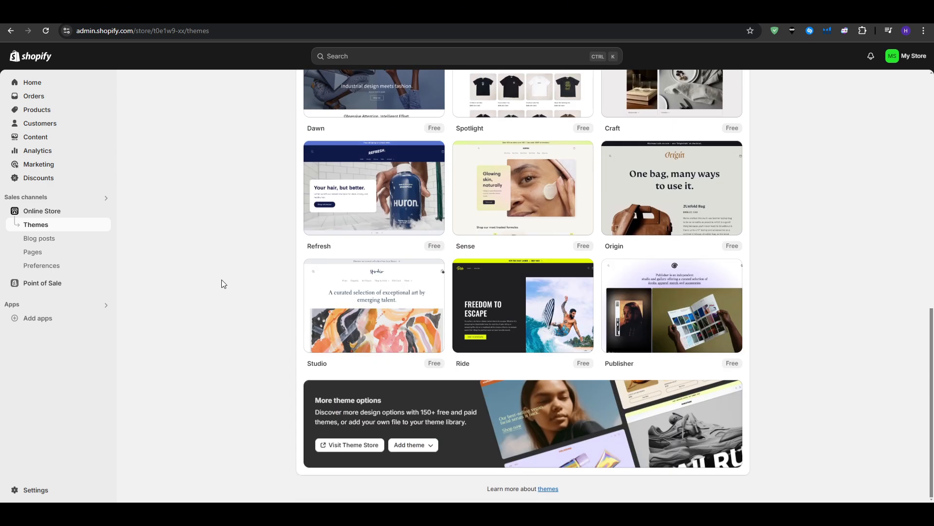
scroll(221, 284, up, 5)
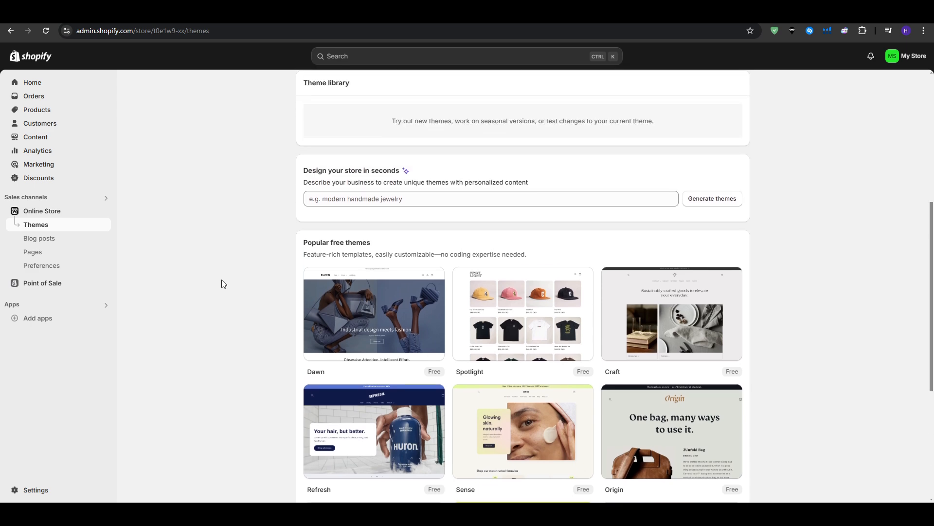
scroll(223, 283, down, 5)
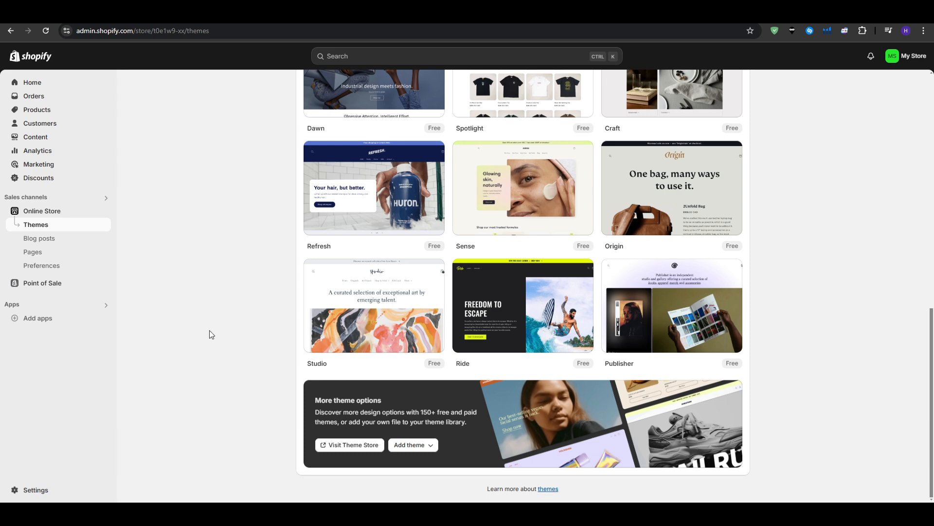
click(360, 445)
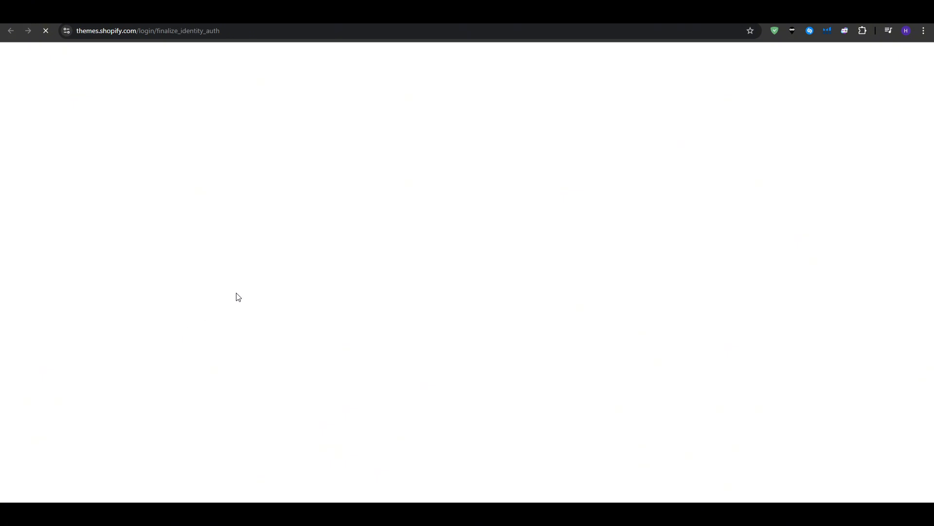
click(801, 15)
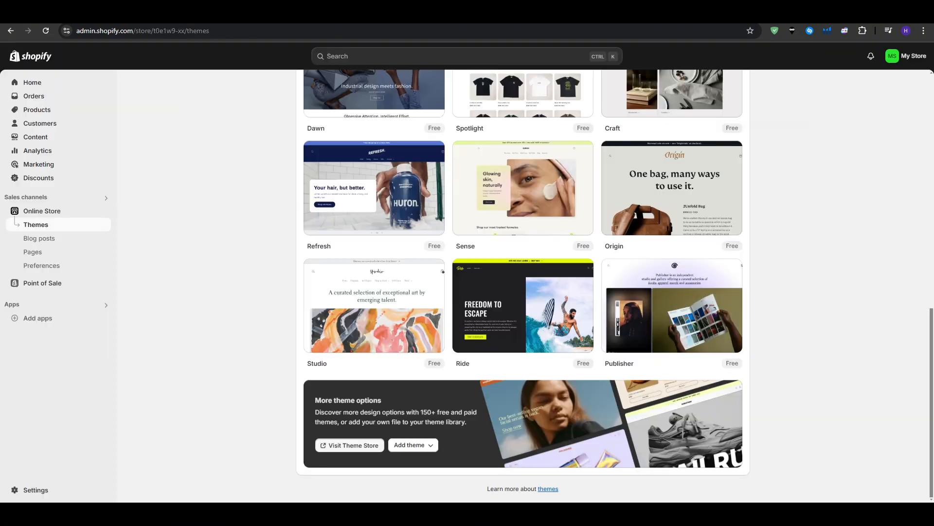
- Generate custom store themes from the business description "clothing"
scroll(593, 293, up, 7)
click(384, 296)
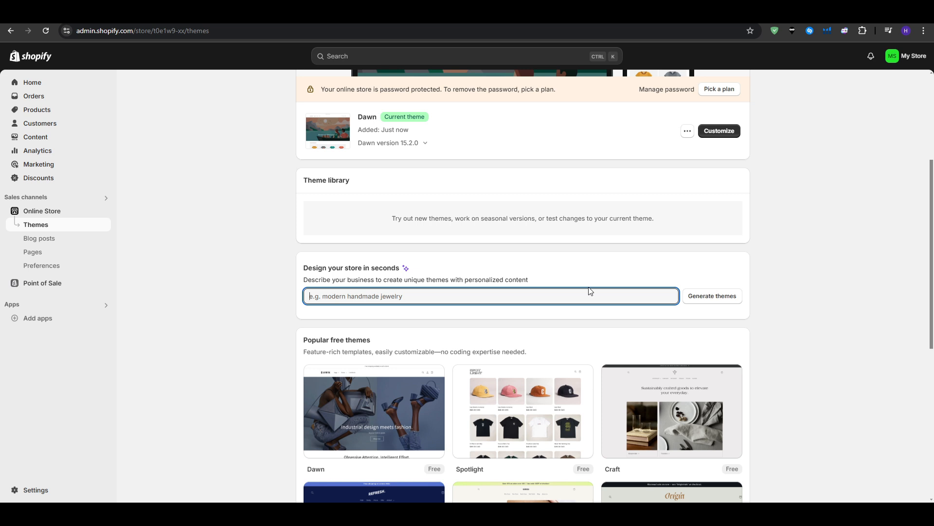
text(clothing)
key(Return)
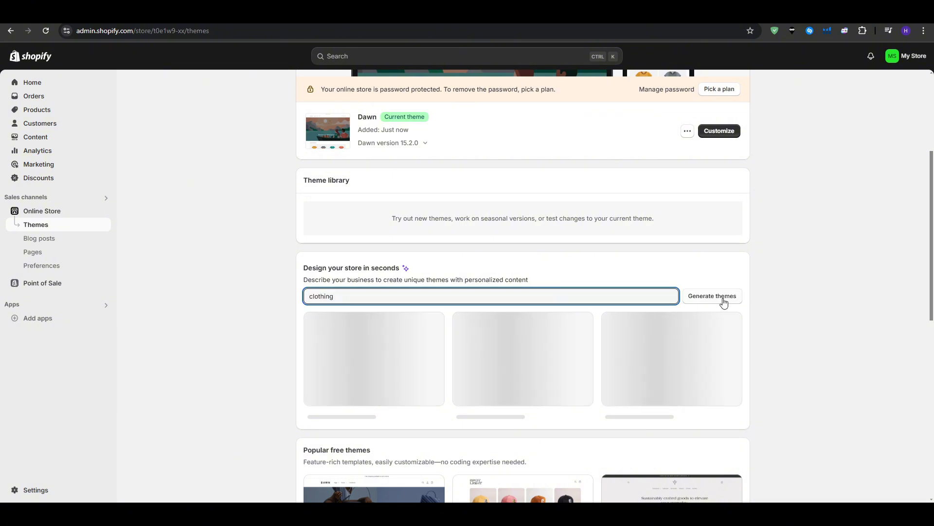
- Try the generated Whisper theme on the store
mouse_move(420, 379)
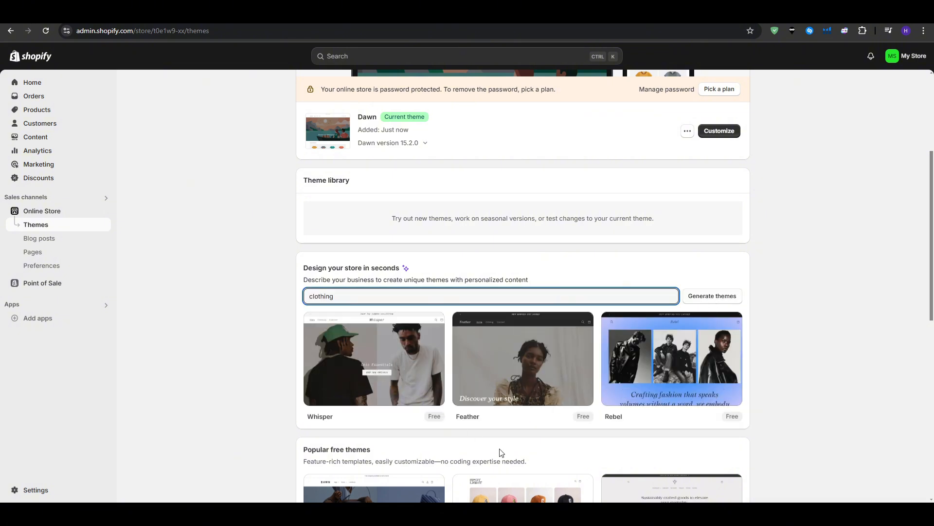
mouse_move(348, 365)
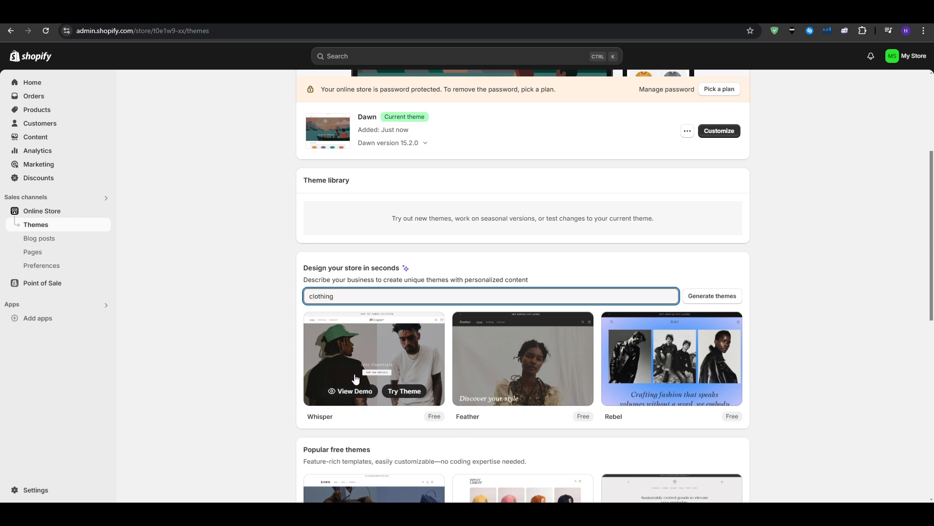
click(408, 391)
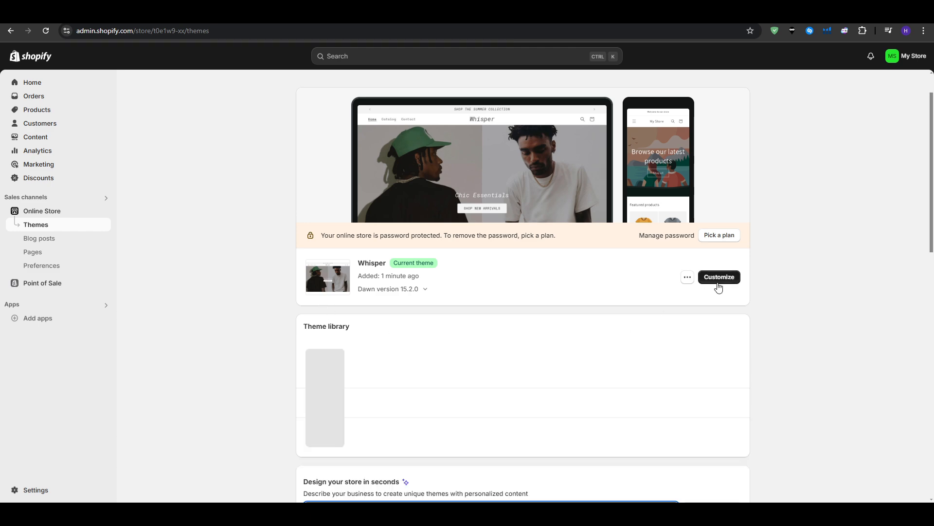
scroll(552, 321, down, 1)
scroll(552, 318, down, 1)
mouse_move(345, 397)
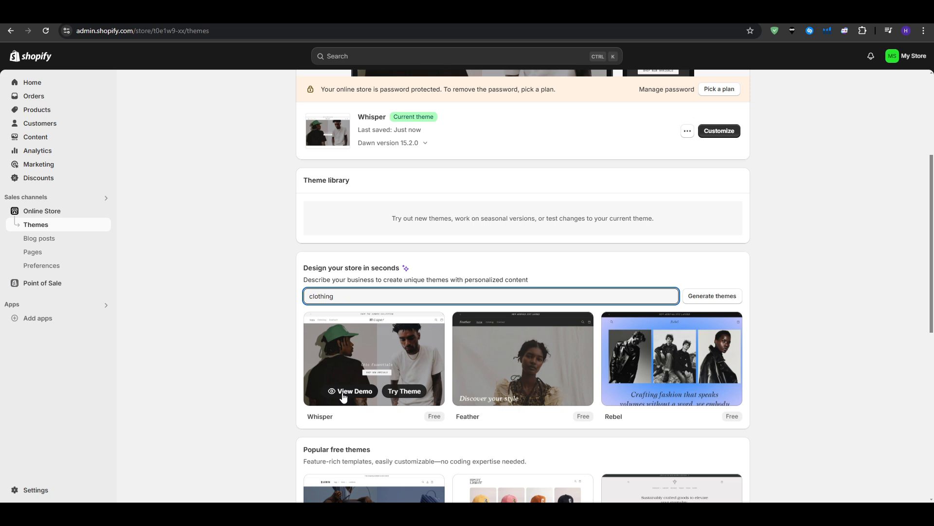
- Open the Whisper theme for customization and select the home page's image banner section
scroll(370, 389, up, 2)
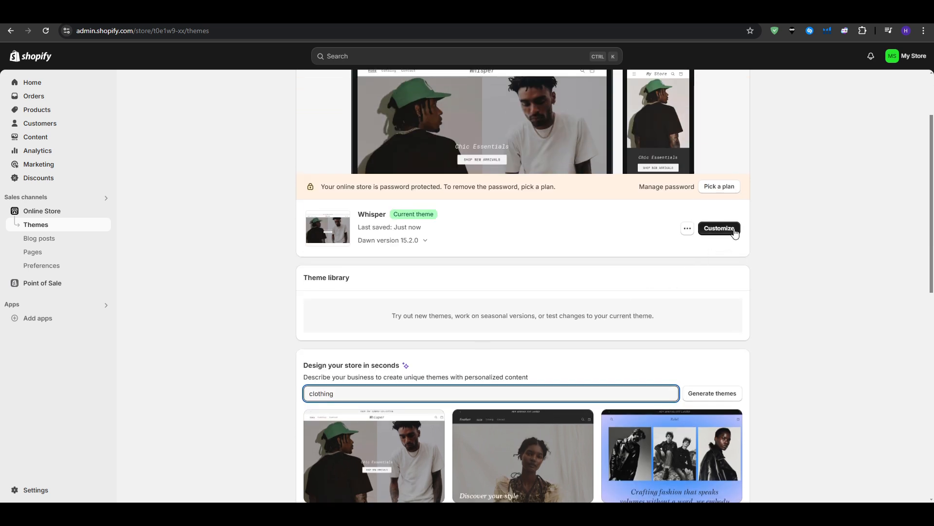
scroll(729, 272, up, 1)
click(719, 277)
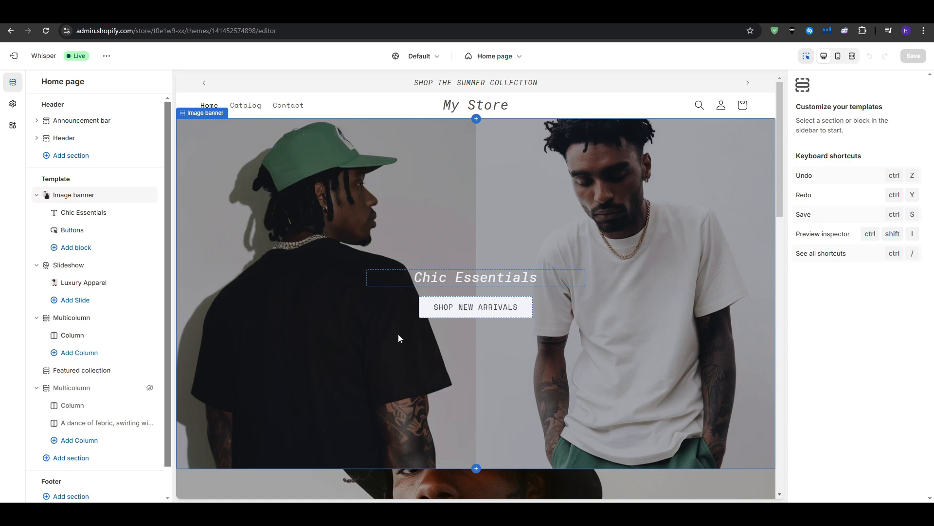
click(300, 299)
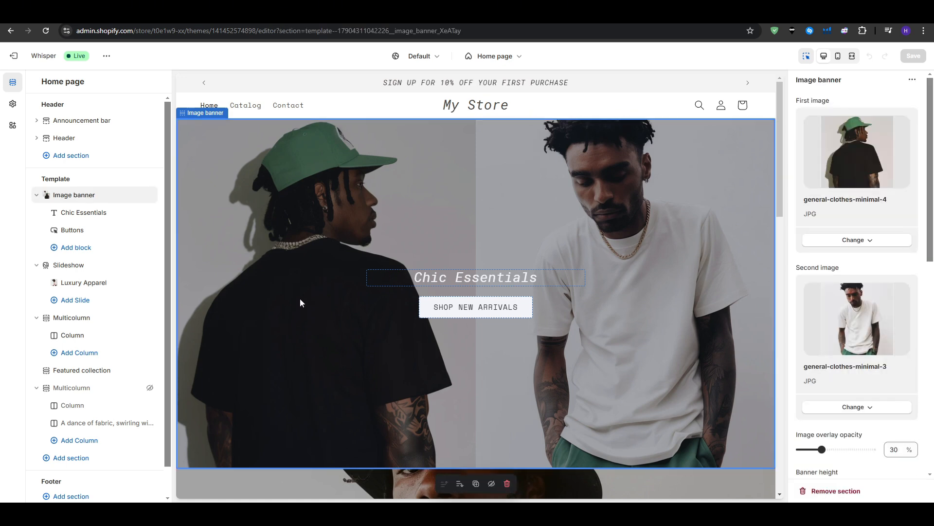
- Look over the theme's logo settings and free images, and view the settings of the "SHOP THE SUMMER COLLECTION" announcement
click(13, 103)
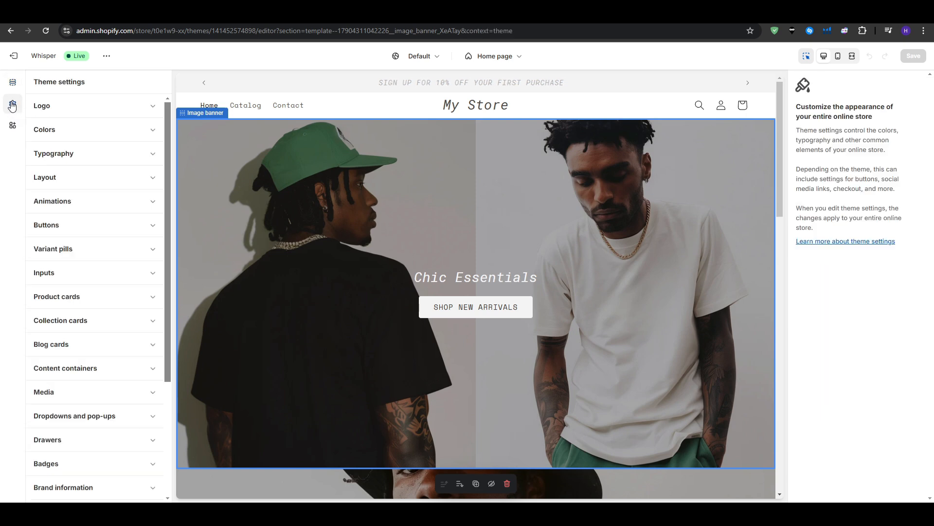
click(127, 115)
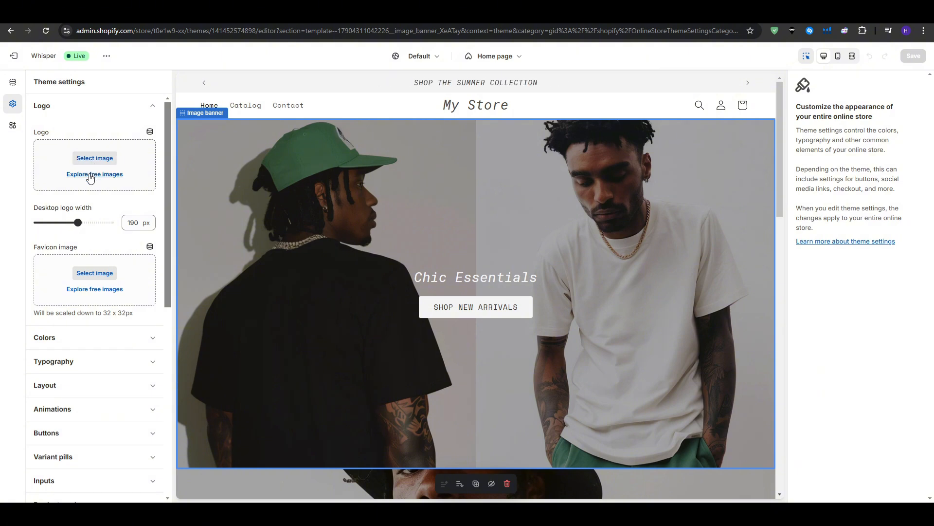
click(122, 176)
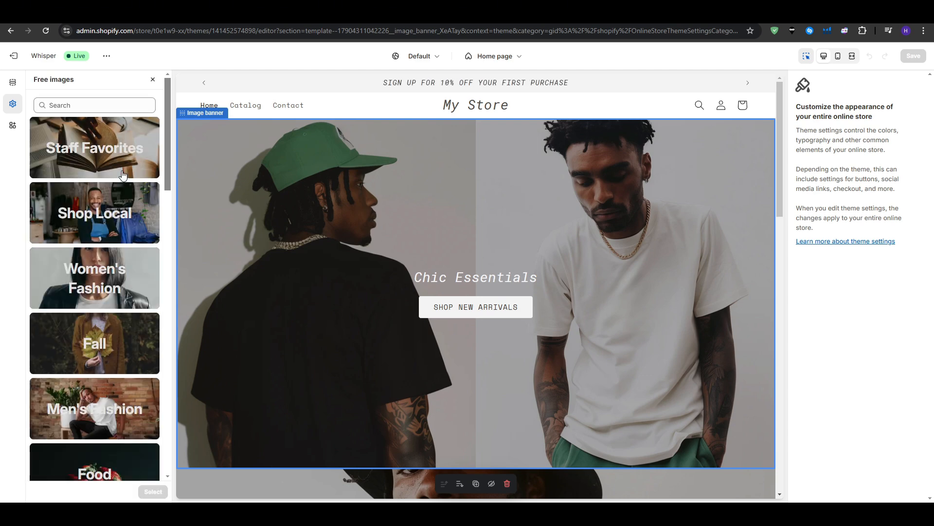
click(152, 79)
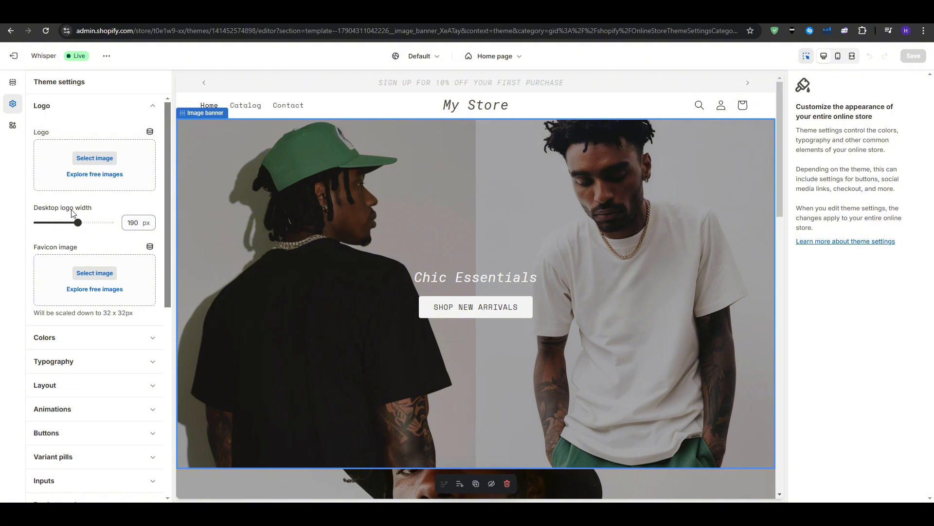
click(276, 87)
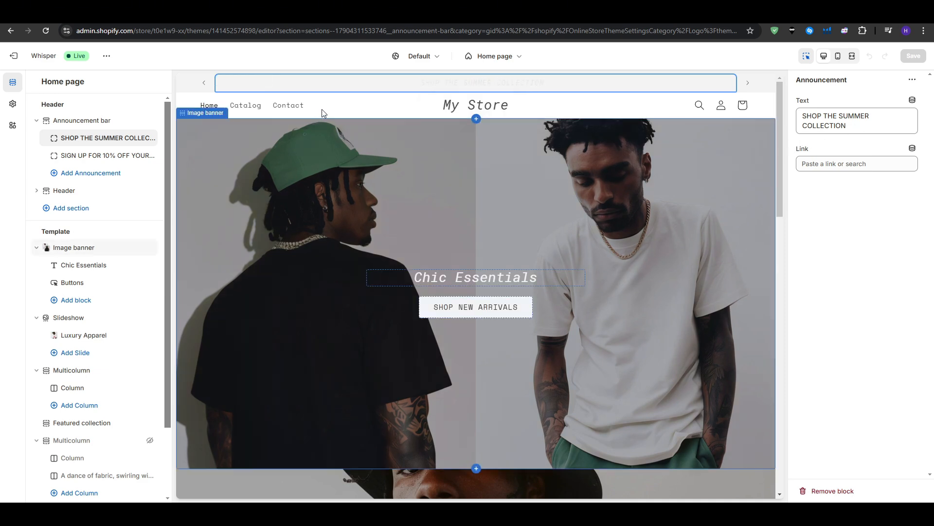
- Replace the image banner's first image with the free Men's Fashion image man-in-white-and-light-tan-outfit and save the theme
click(322, 171)
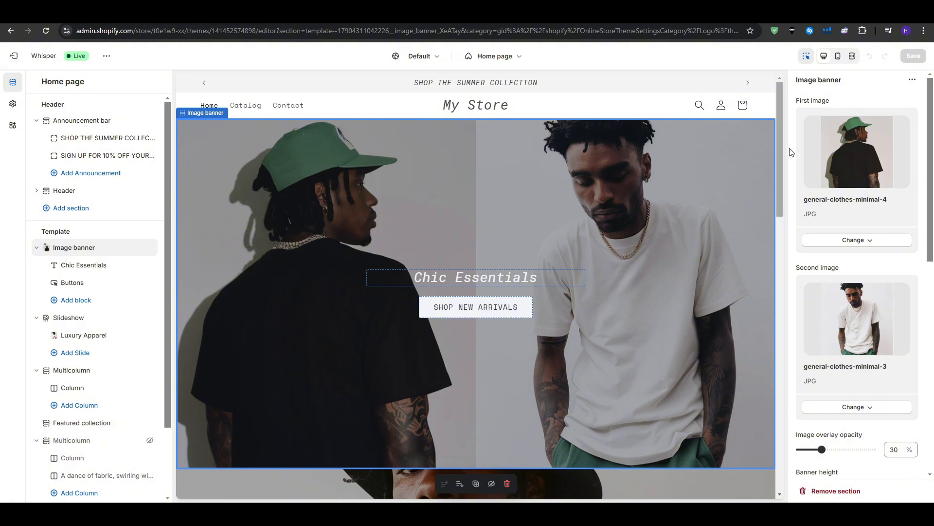
click(870, 241)
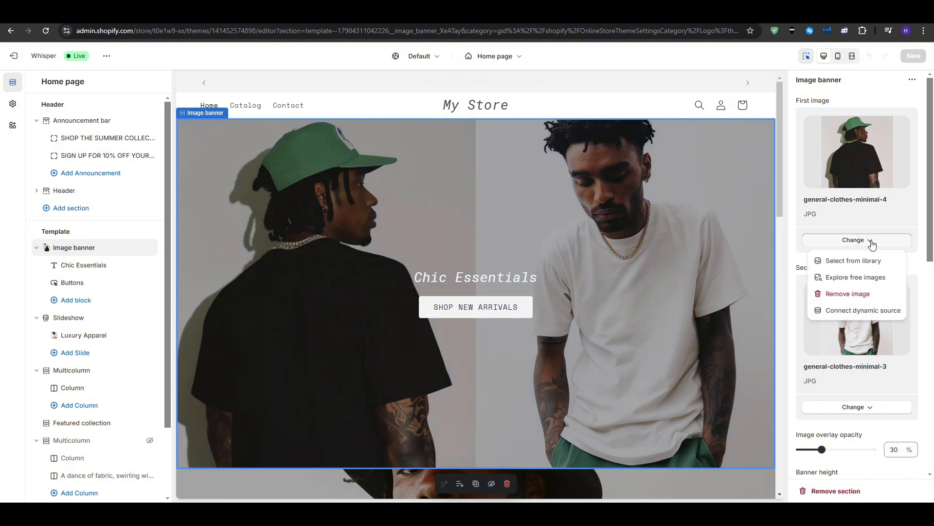
click(855, 277)
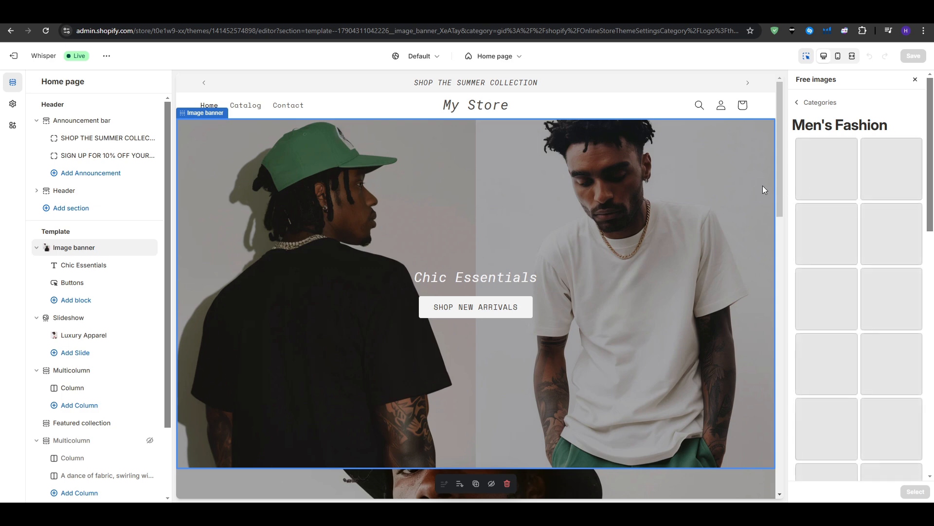
click(827, 168)
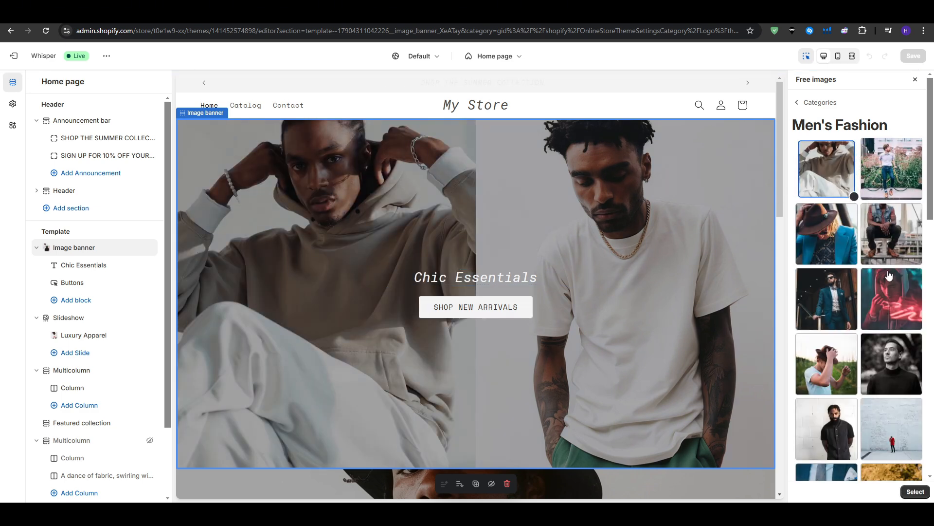
click(915, 492)
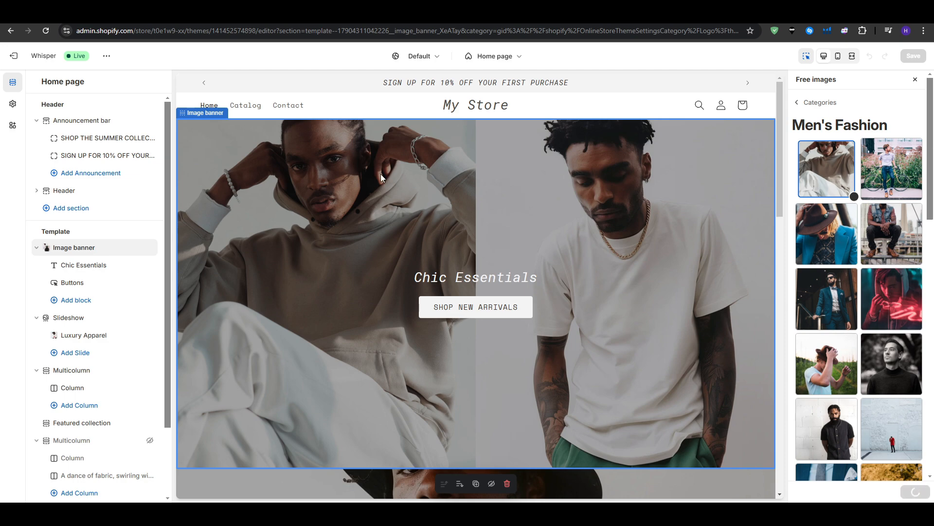
click(913, 55)
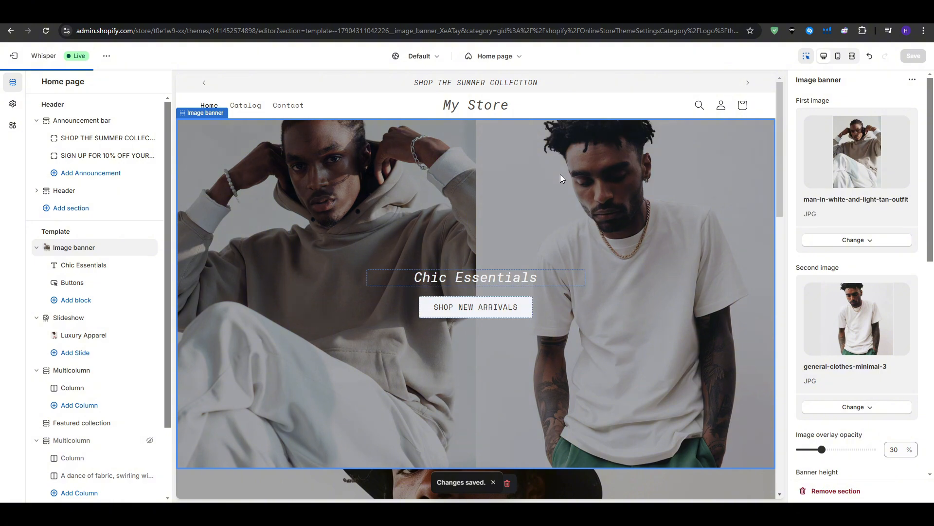
- Look through the home page preview from the image banner to the newsletter footer, and view the header's settings
scroll(419, 196, down, 3)
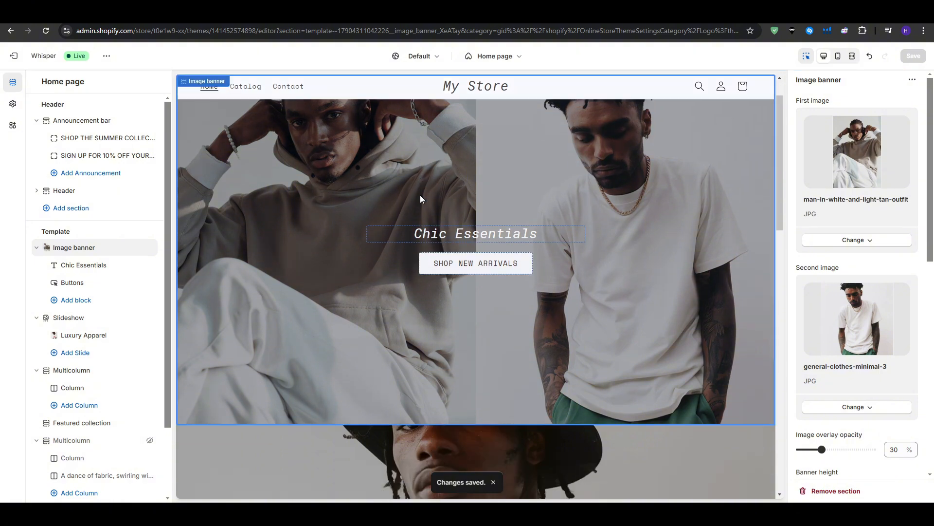
scroll(429, 204, down, 5)
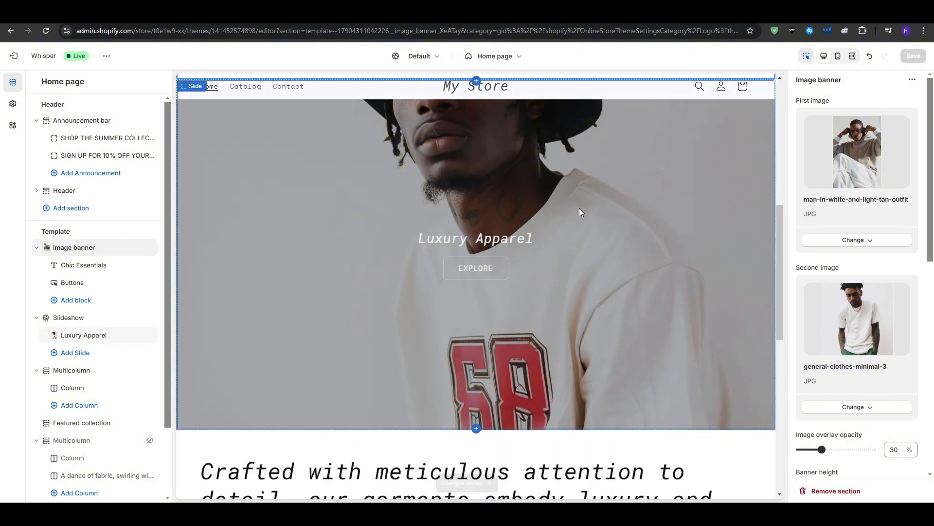
scroll(580, 210, down, 7)
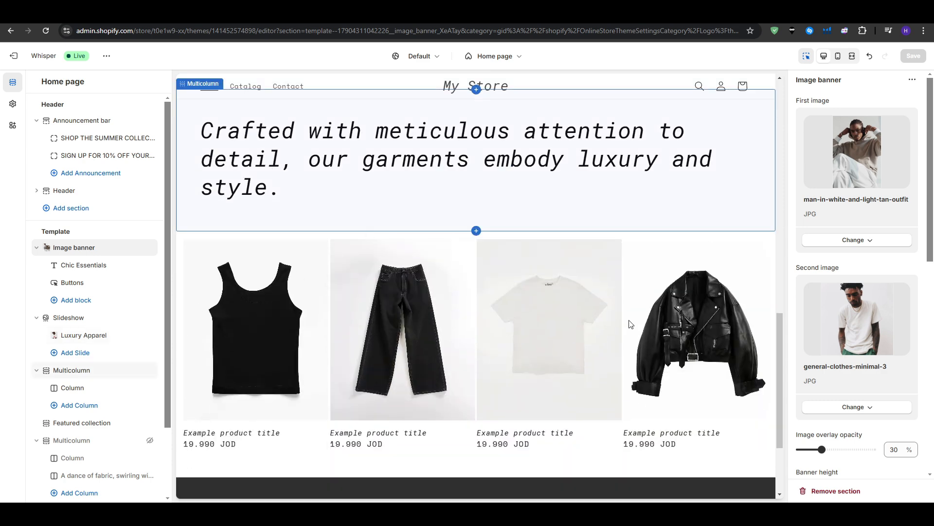
scroll(545, 265, down, 3)
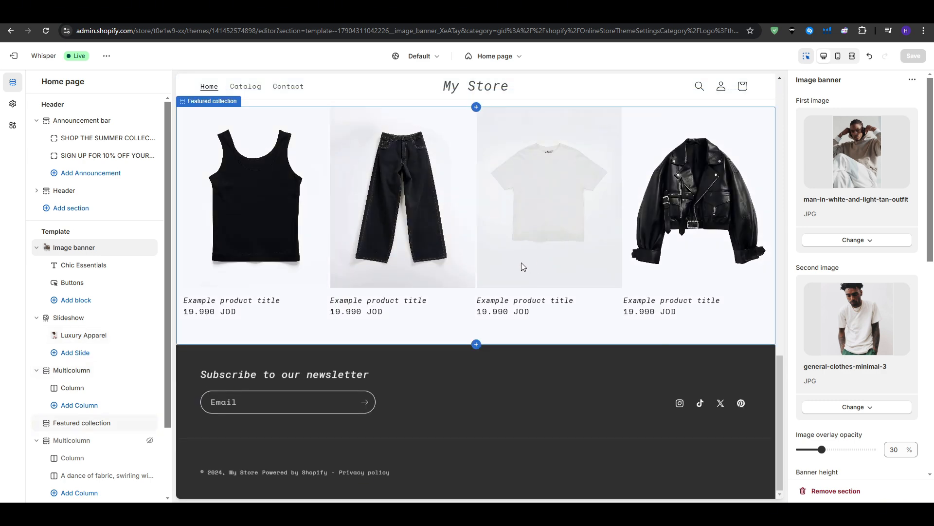
scroll(521, 267, up, 12)
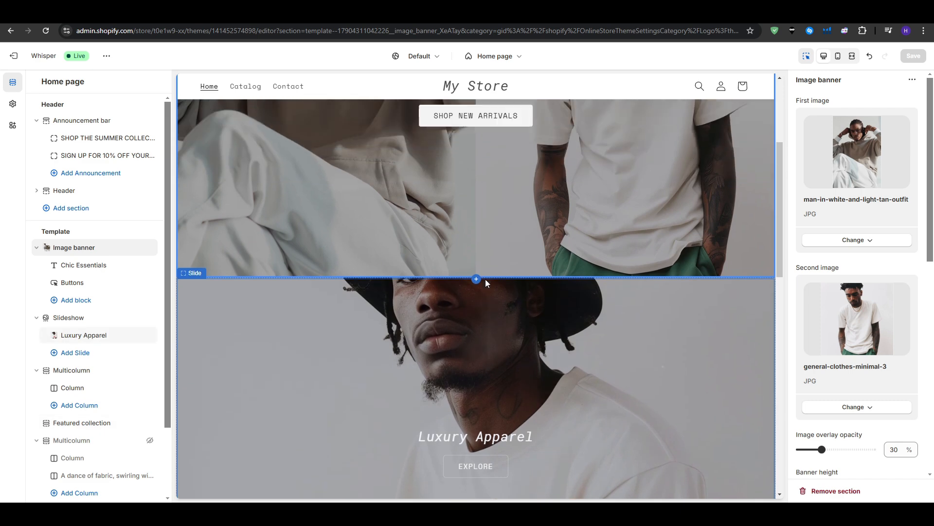
scroll(452, 273, up, 4)
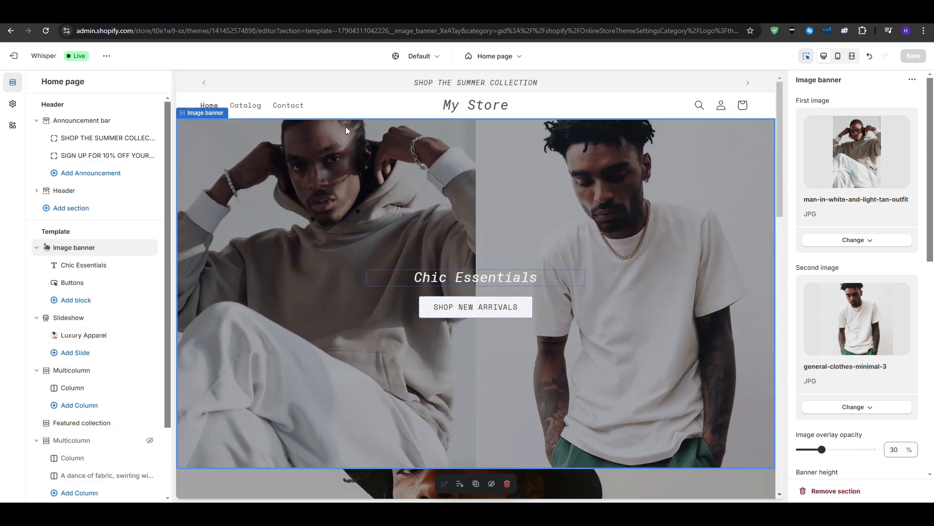
click(364, 104)
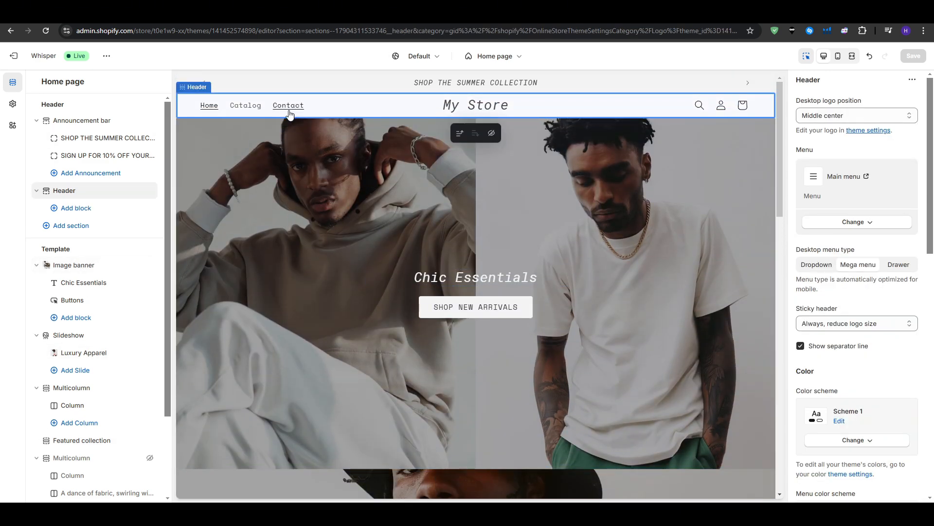
- Examine the theme's color schemes against the page preview, viewing the individual colors of Scheme 1 and Scheme 4
click(14, 103)
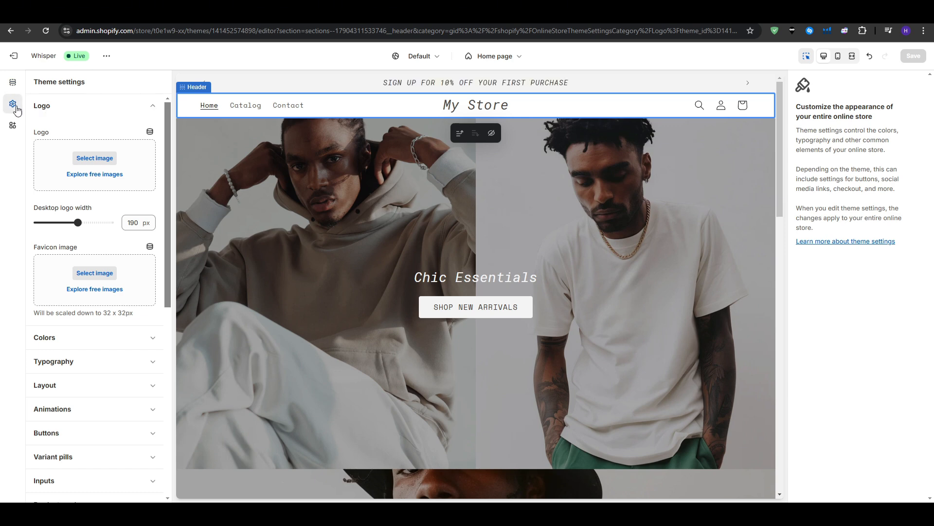
scroll(119, 152, down, 3)
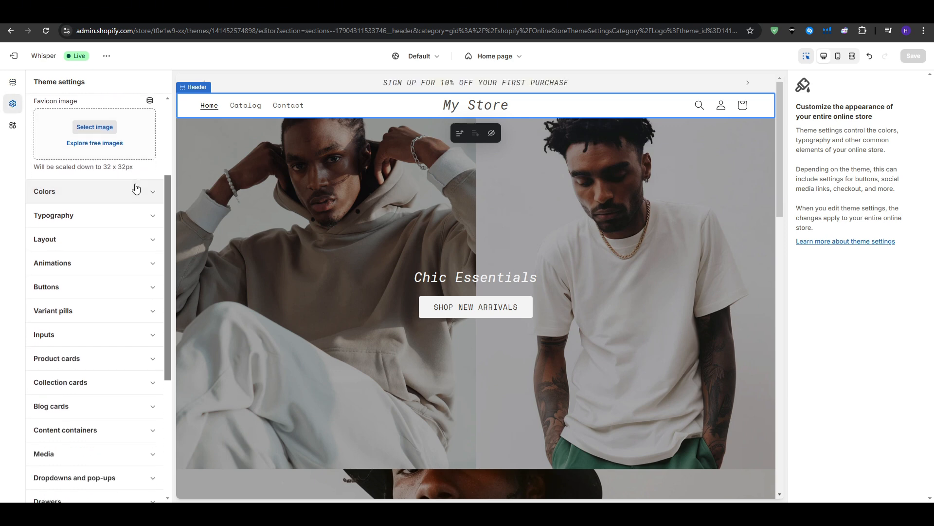
click(136, 189)
scroll(116, 256, up, 3)
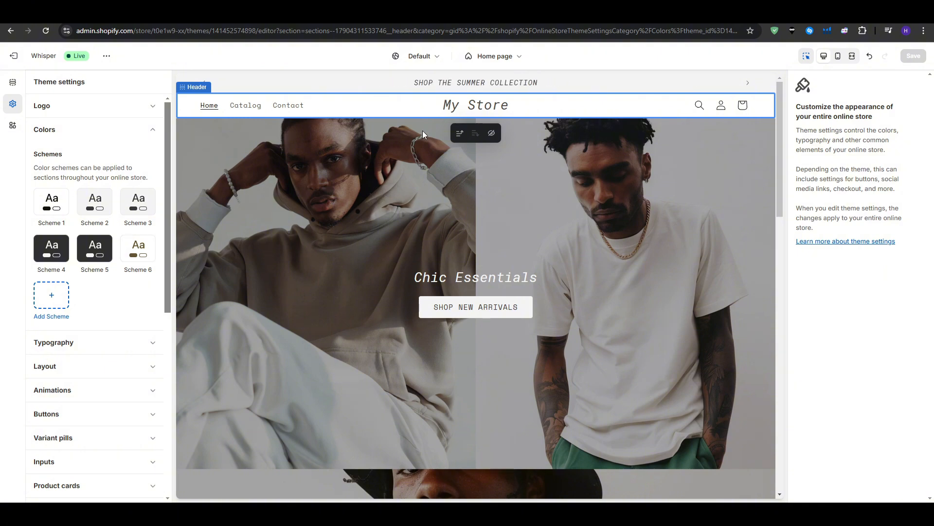
scroll(506, 208, down, 8)
scroll(390, 292, up, 4)
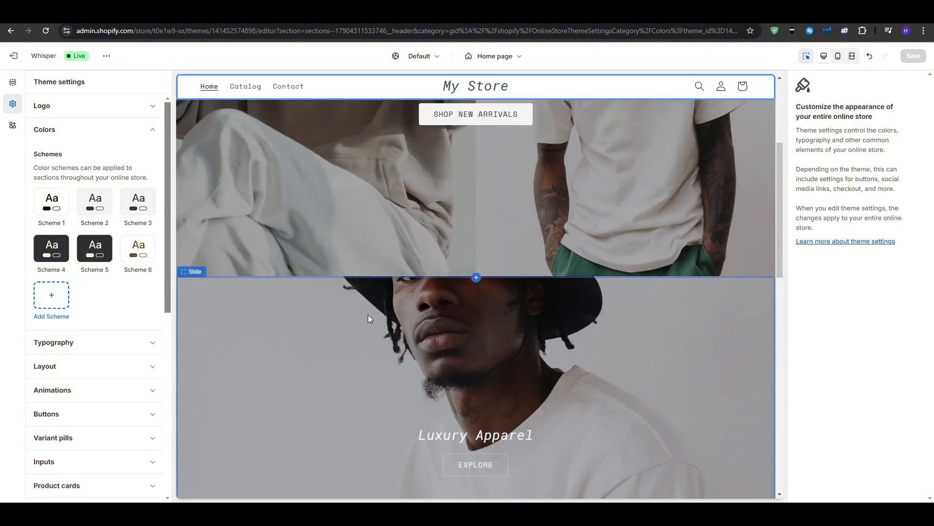
scroll(341, 312, up, 3)
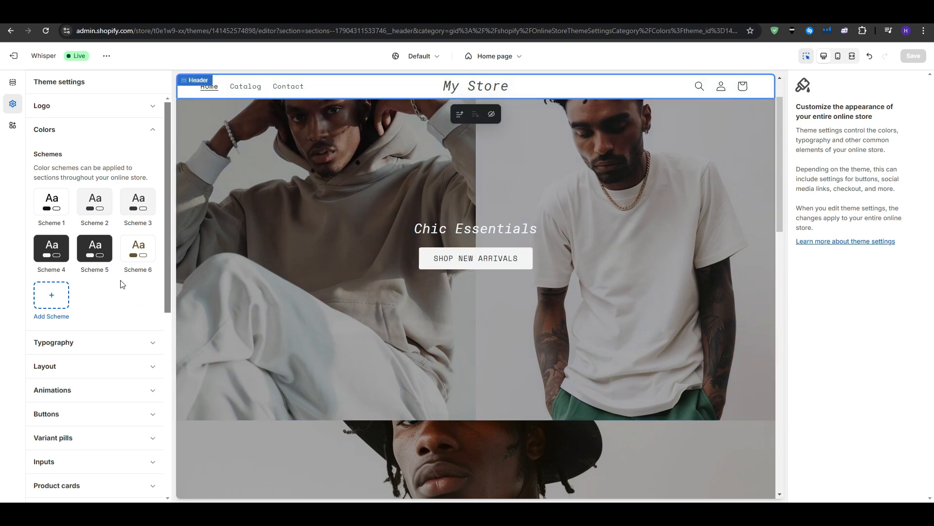
click(55, 208)
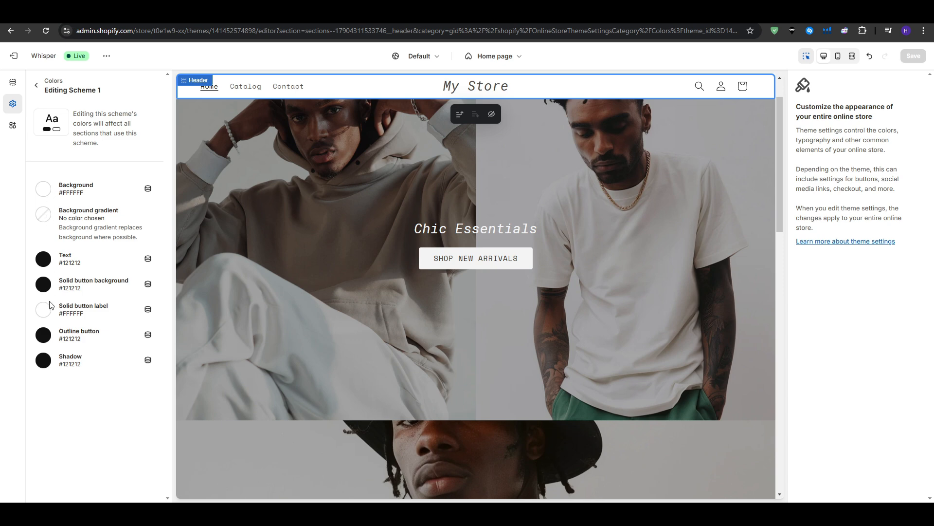
click(36, 85)
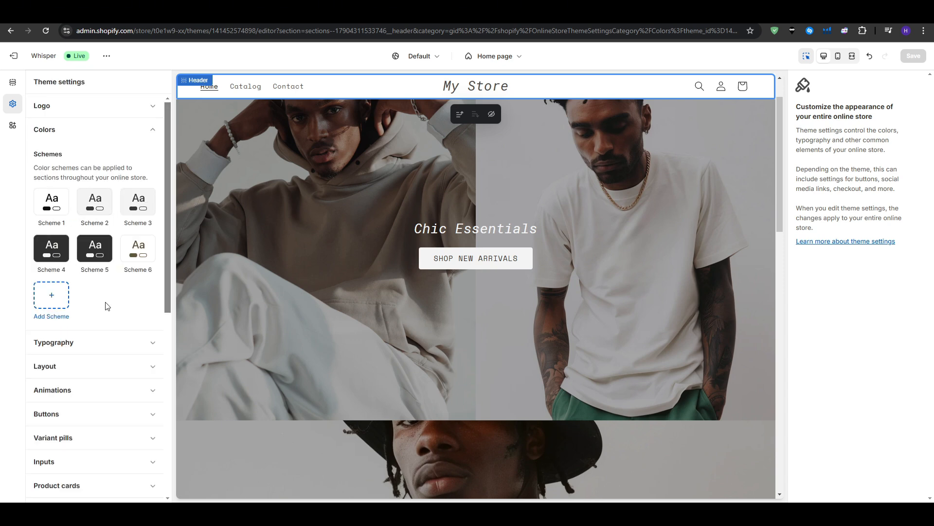
click(65, 265)
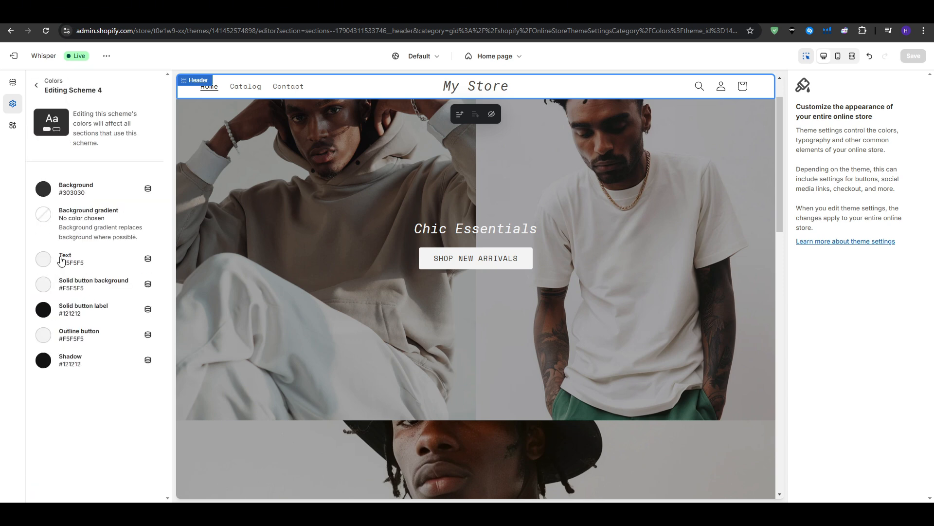
click(36, 85)
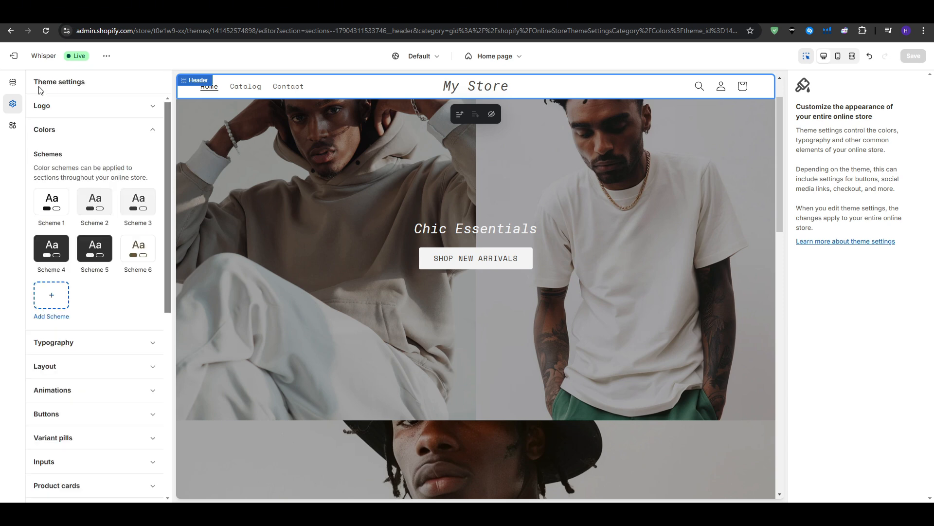
- Set the headings' font size scale to 125% in the theme's typography settings
scroll(99, 289, down, 1)
click(99, 289)
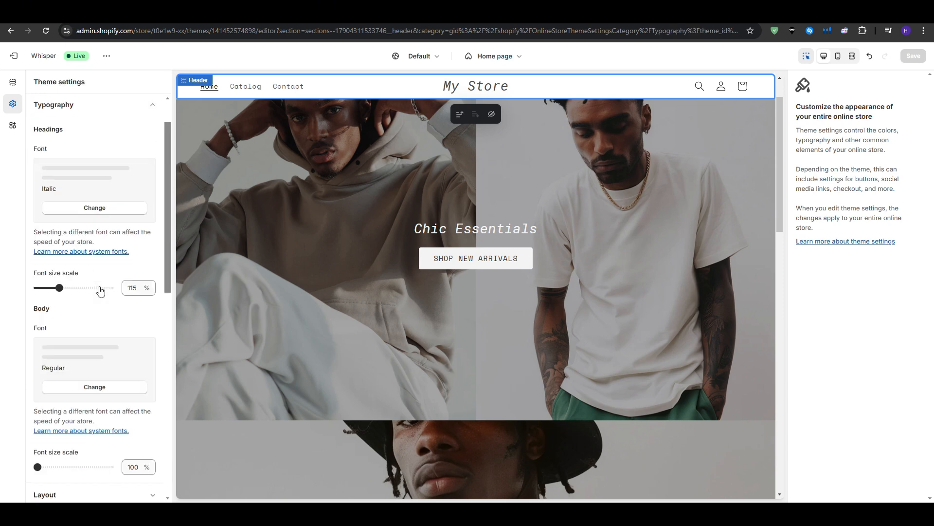
scroll(362, 229, up, 1)
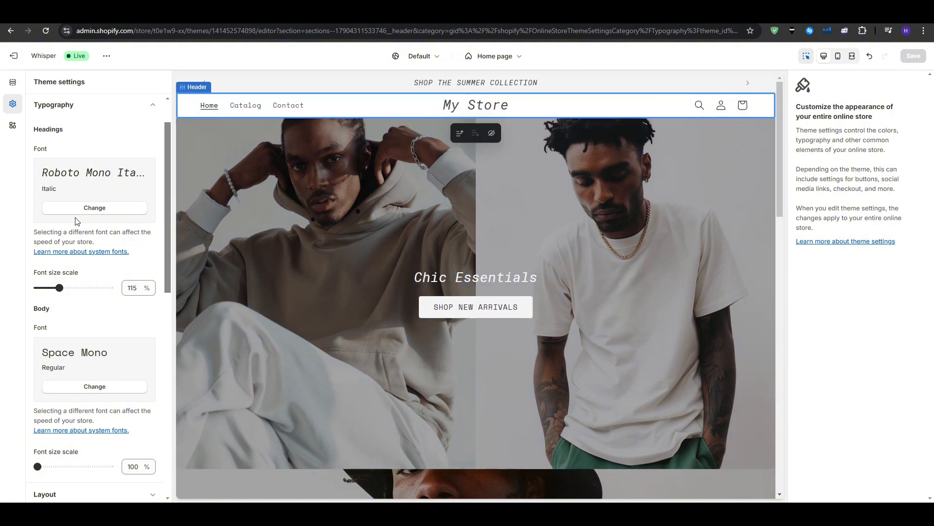
triple_click(90, 175)
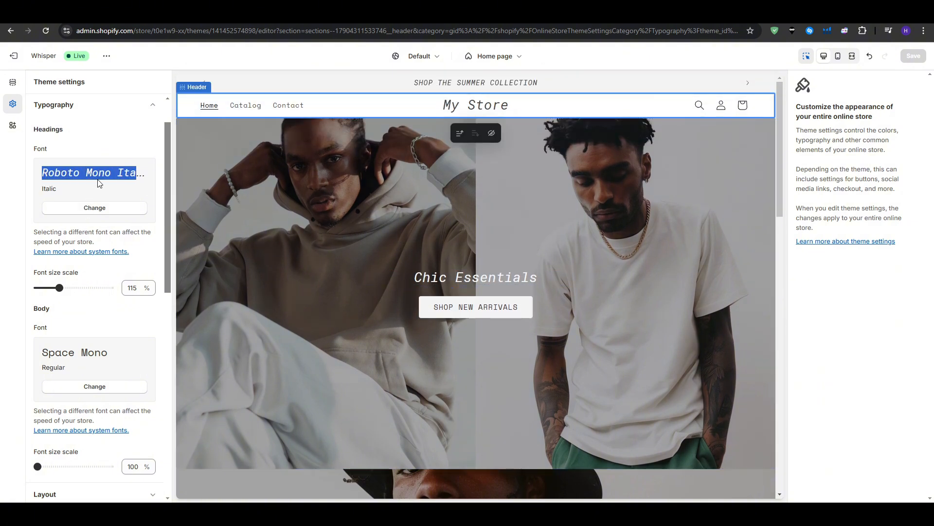
click(100, 185)
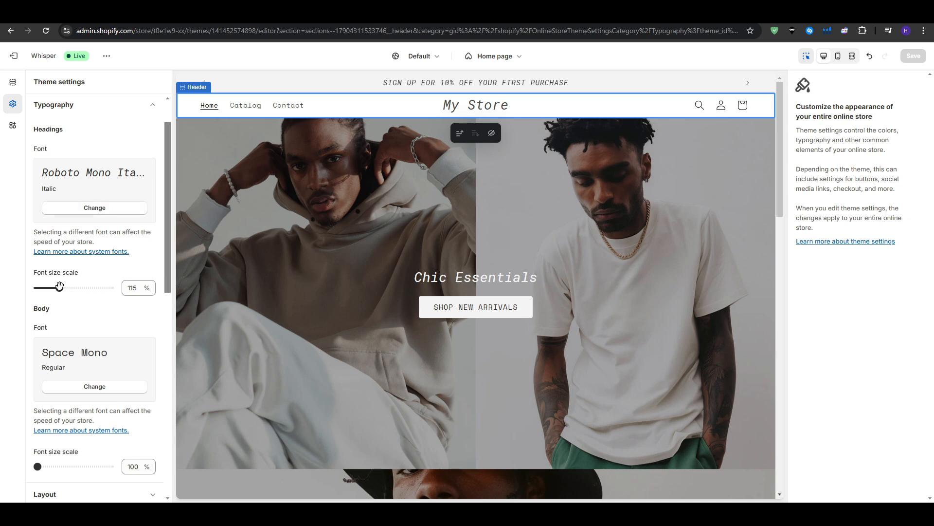
drag(59, 287, 74, 287)
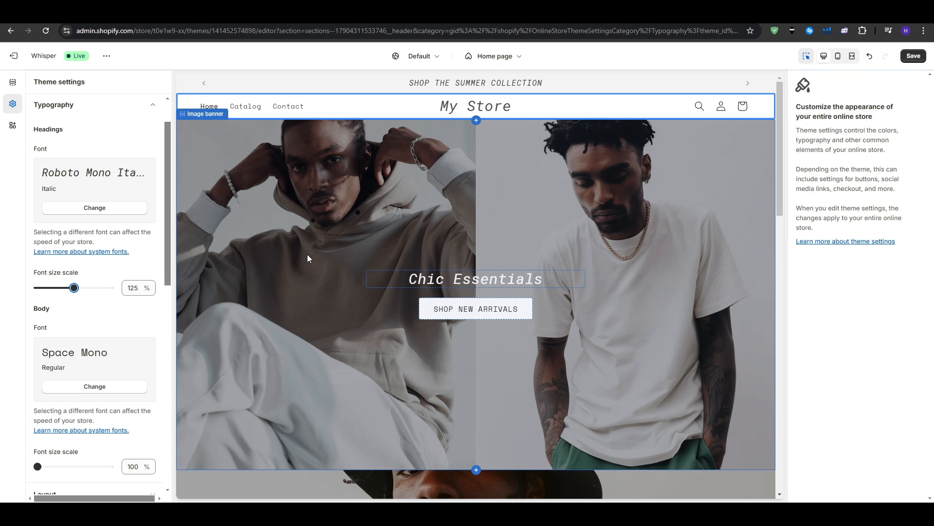
- View the fonts available for the headings without changing the selected font
scroll(85, 314, down, 1)
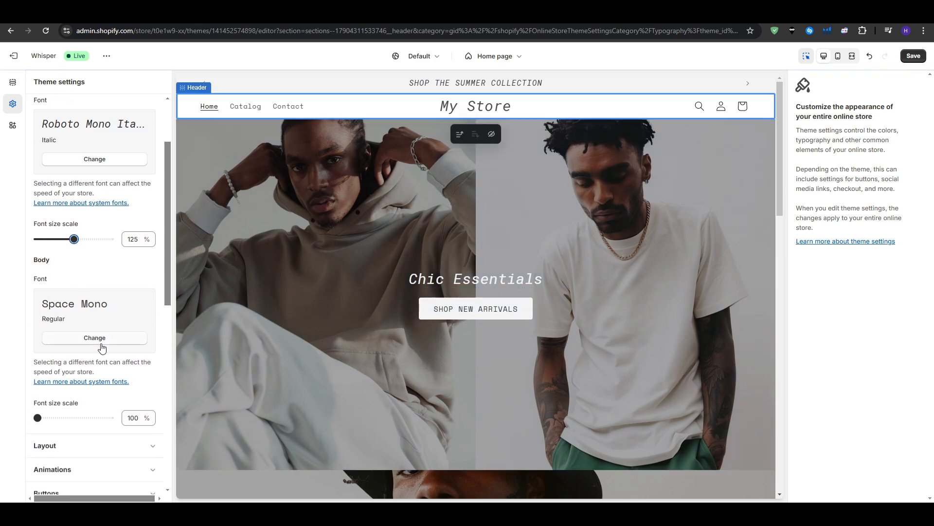
click(88, 162)
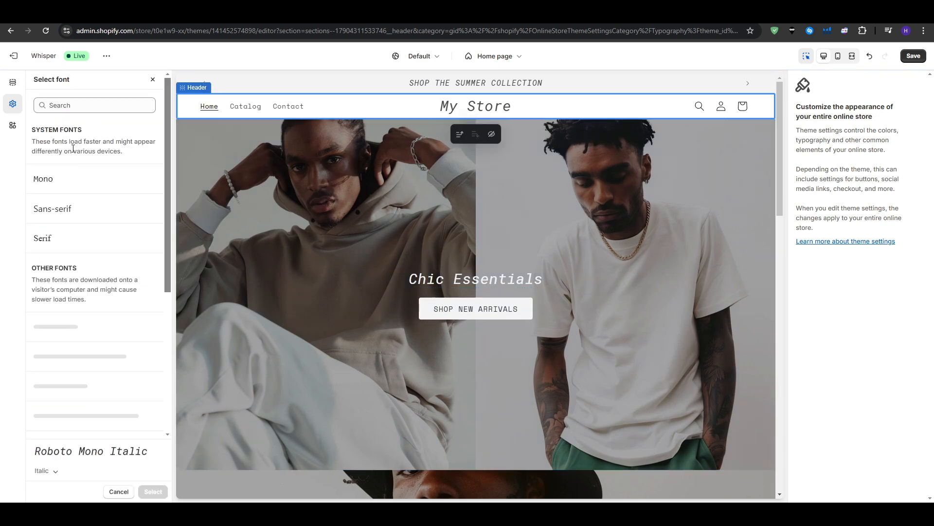
click(156, 81)
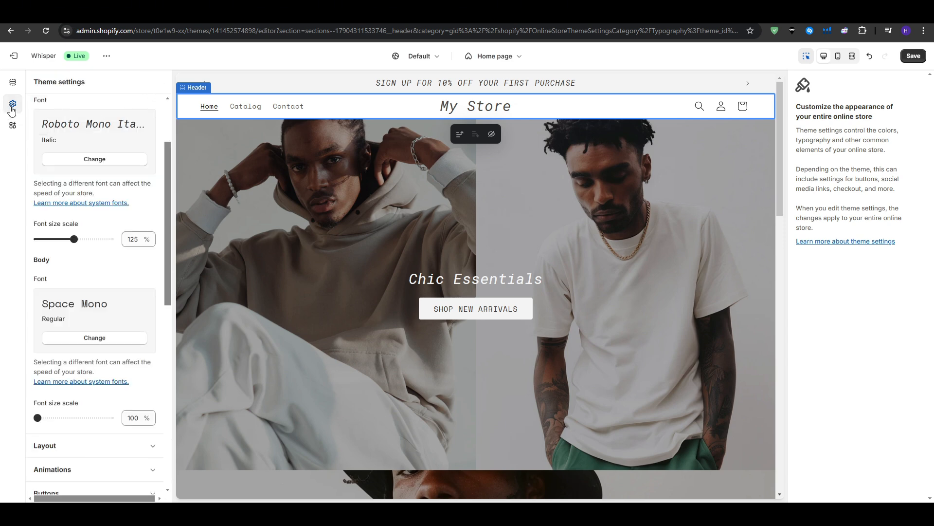
- Move the home page's Featured collection section above the first Multicolumn section
click(13, 82)
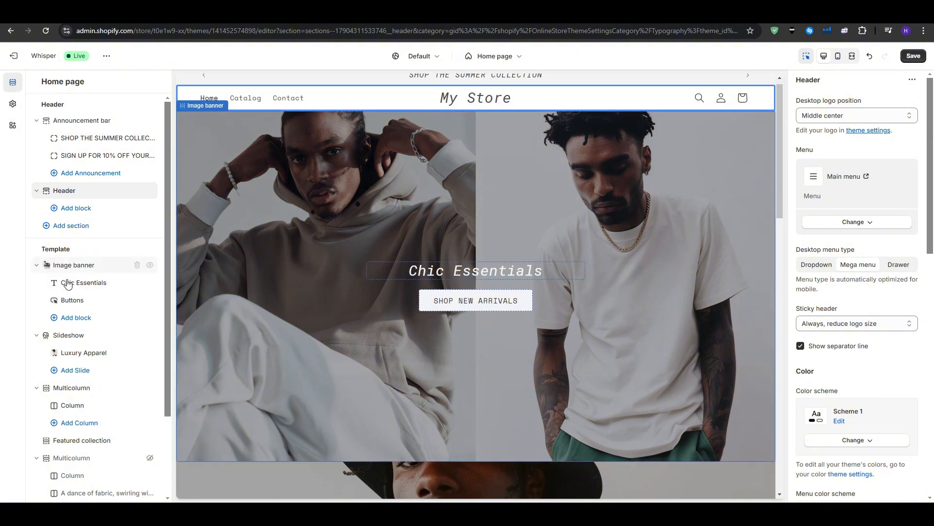
scroll(80, 392, down, 1)
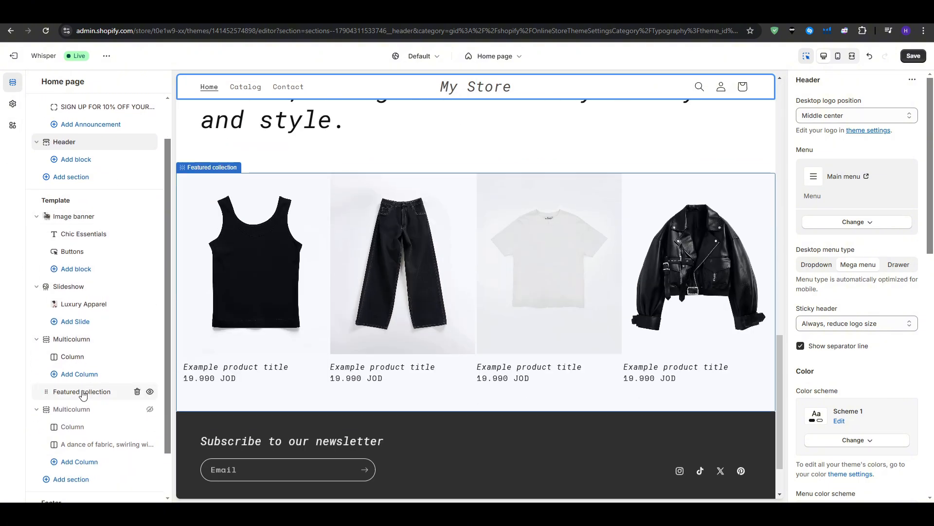
drag(83, 394, 84, 338)
scroll(87, 346, up, 1)
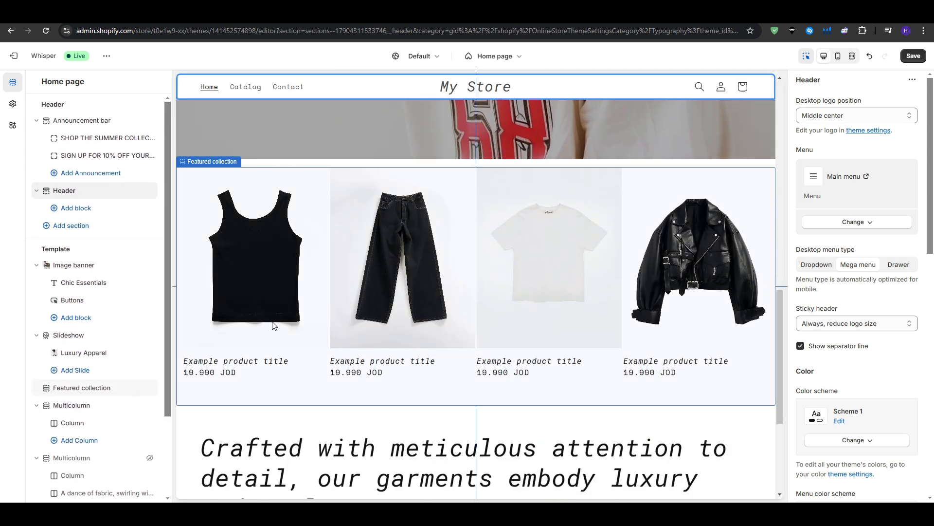
- Check the new section order in the preview and move Featured collection back below the first Multicolumn section
scroll(530, 231, up, 5)
scroll(533, 251, down, 2)
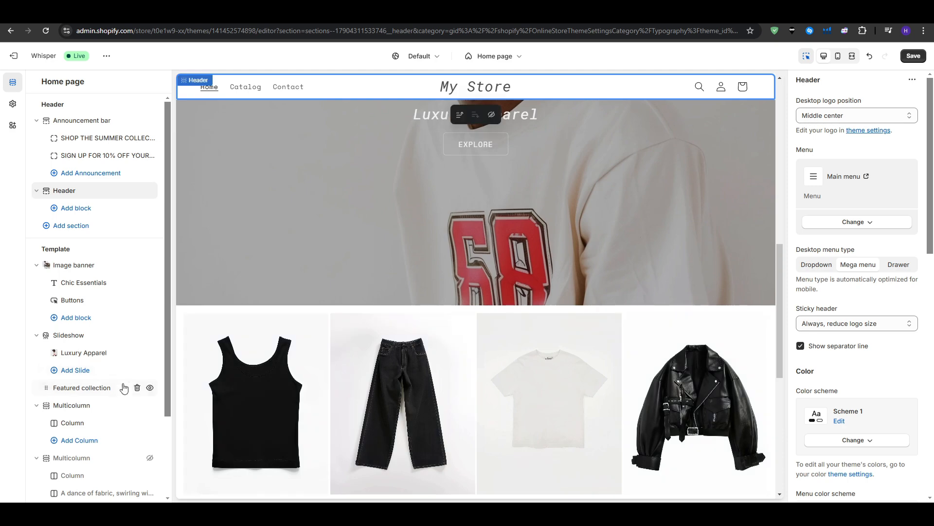
drag(125, 387, 111, 425)
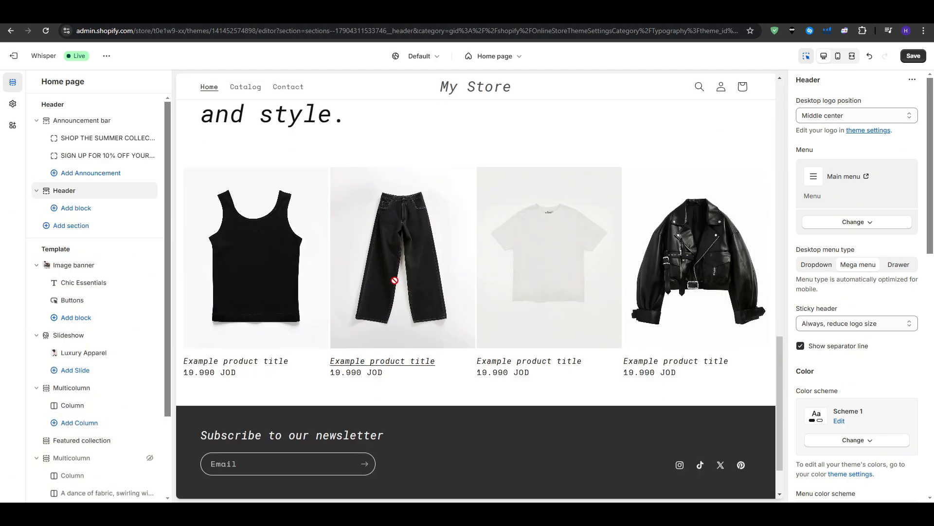
- Save the customized Whisper theme and leave the theme editor
scroll(203, 202, up, 3)
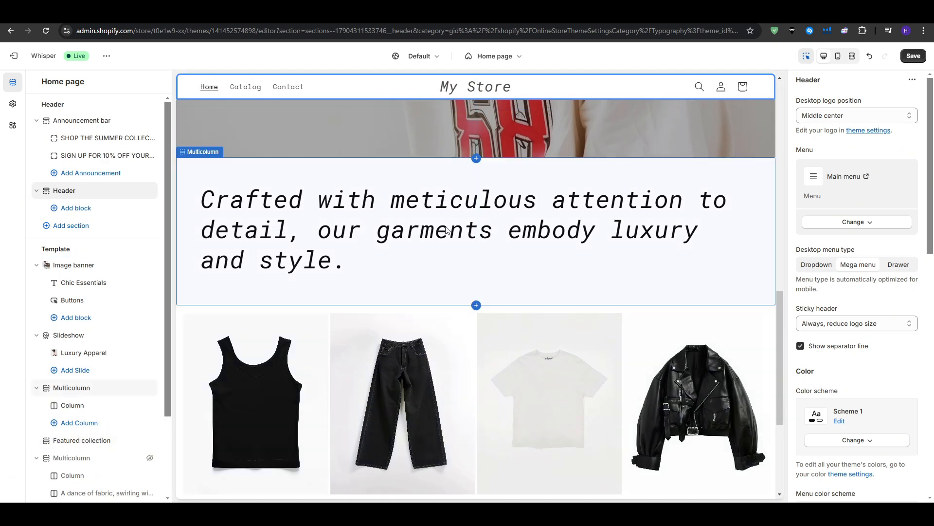
click(431, 256)
scroll(396, 275, down, 2)
scroll(396, 275, down, 2)
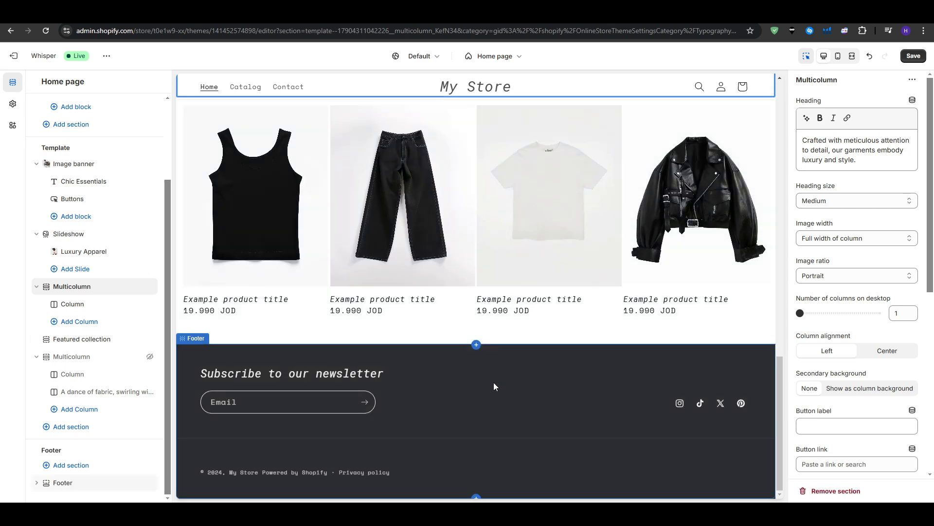
drag(779, 418, 755, 132)
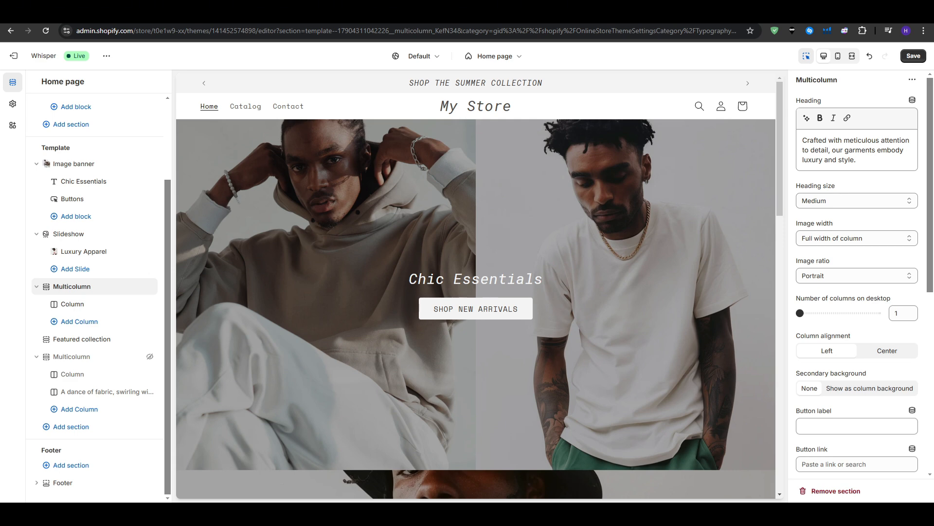
click(914, 56)
click(14, 55)
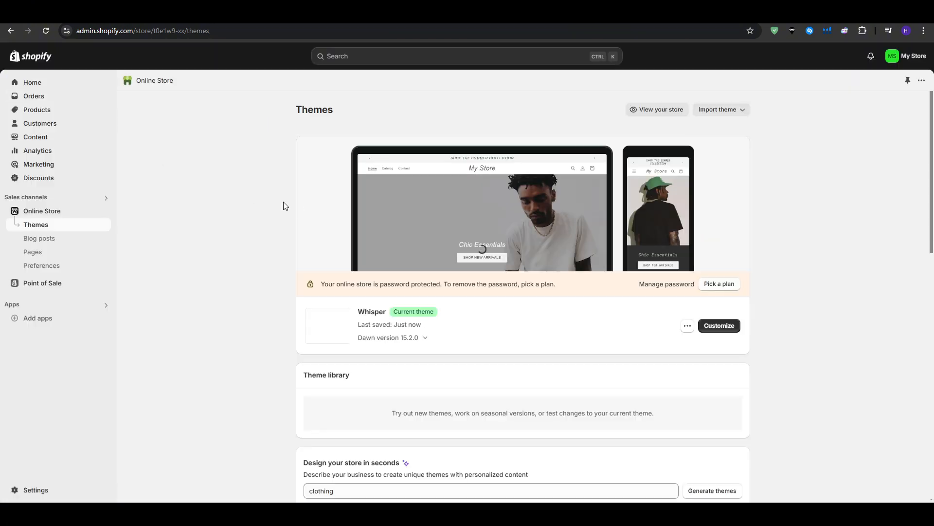
- Start a new product from the store's Products page and look over its form
click(24, 114)
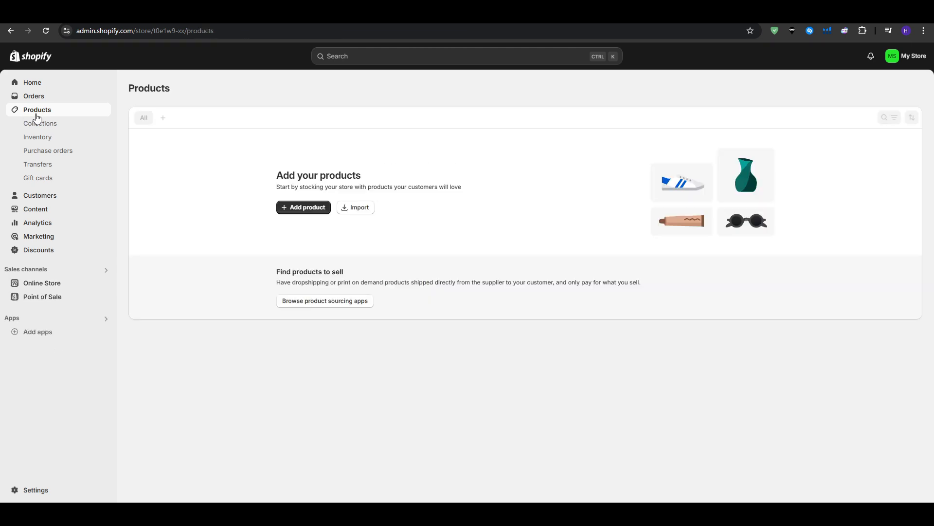
click(309, 209)
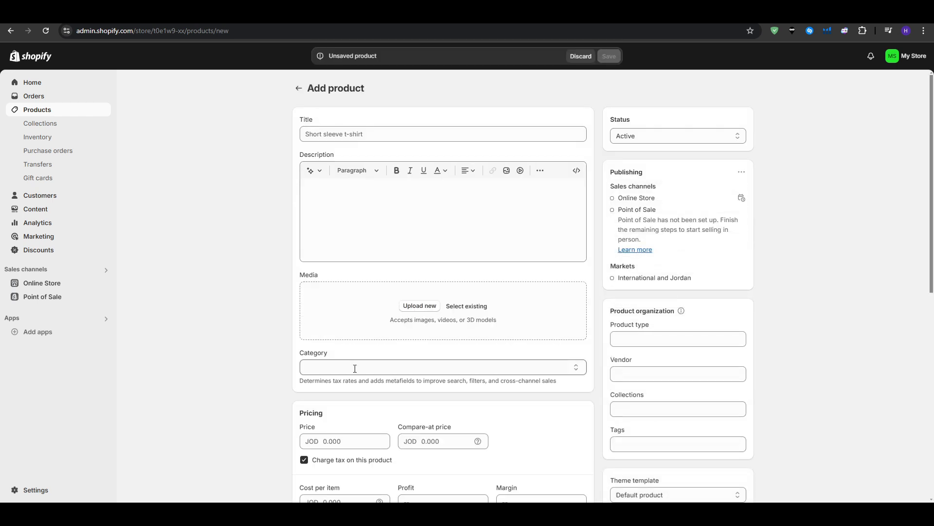
scroll(224, 284, down, 6)
scroll(167, 263, up, 6)
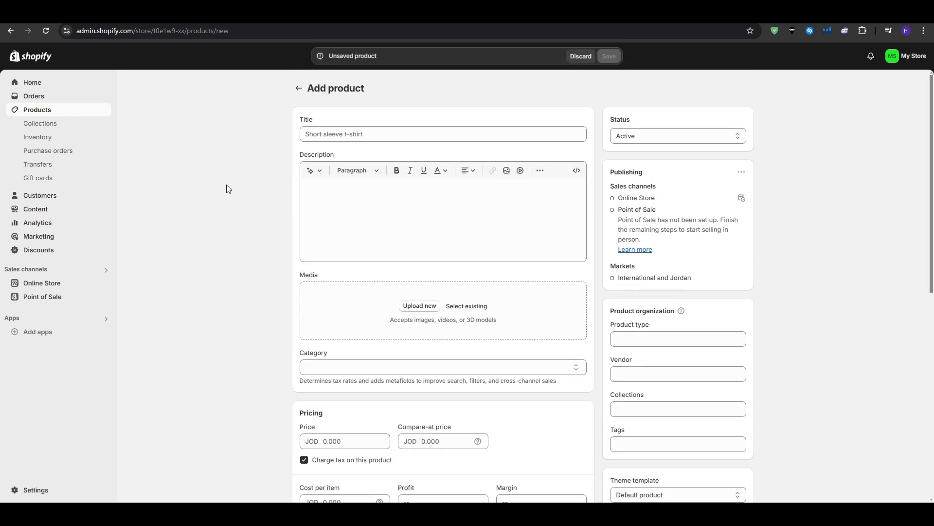
- Generate a product description in the Expert tone from "Clothing store, men luxury products" and keep it
click(340, 129)
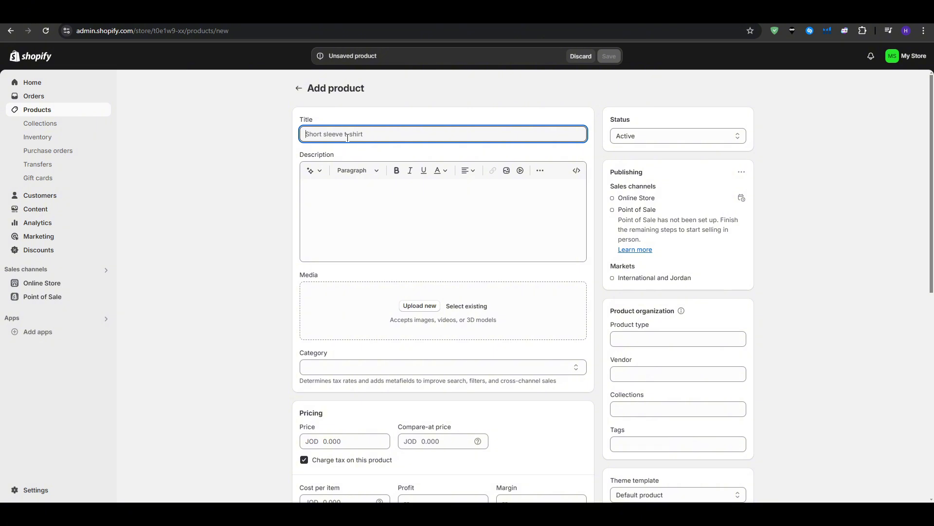
click(342, 199)
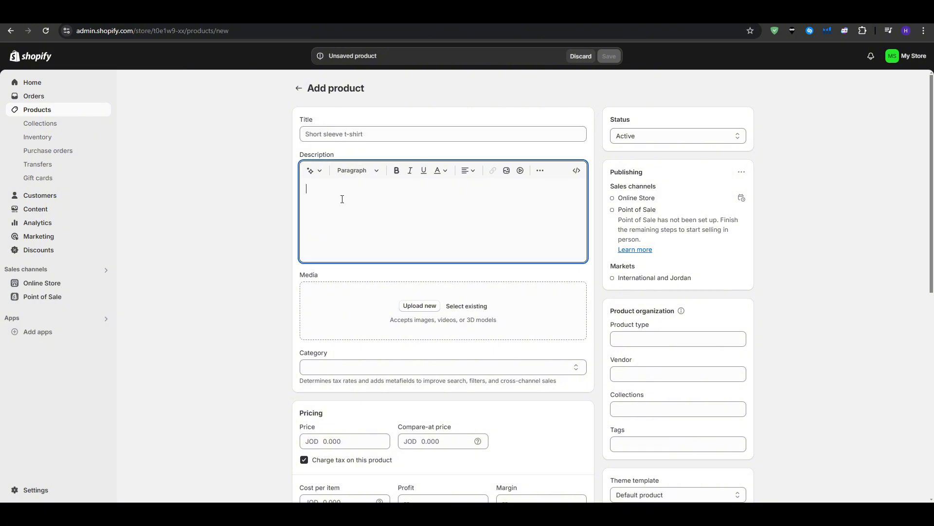
click(318, 172)
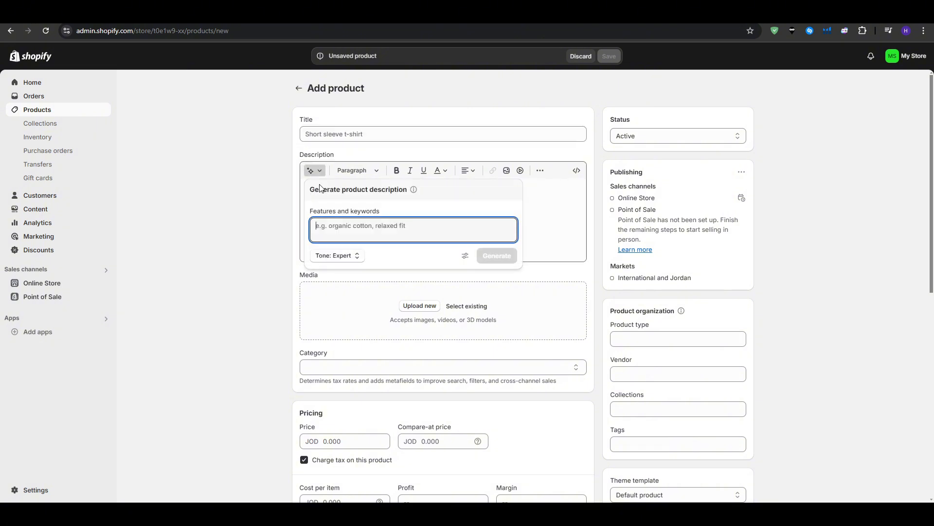
text(Clothing store, men luxury pro)
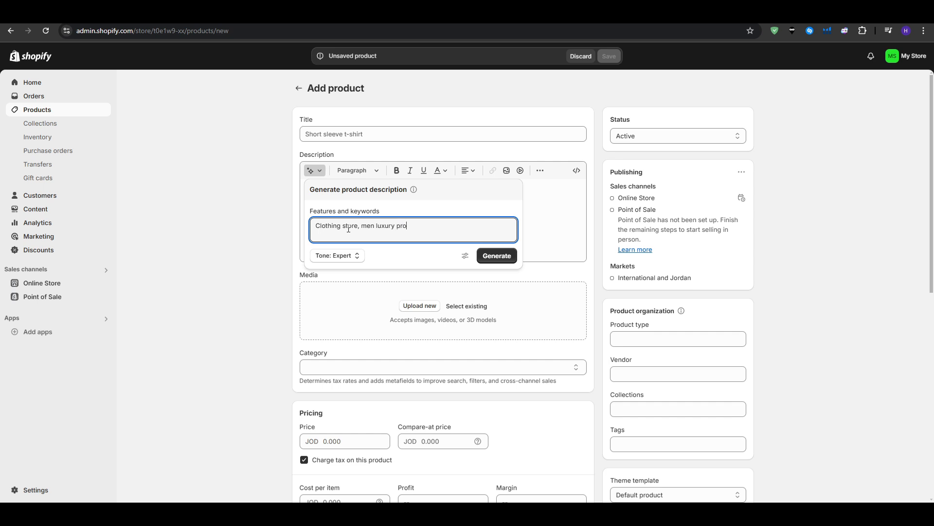
click(509, 257)
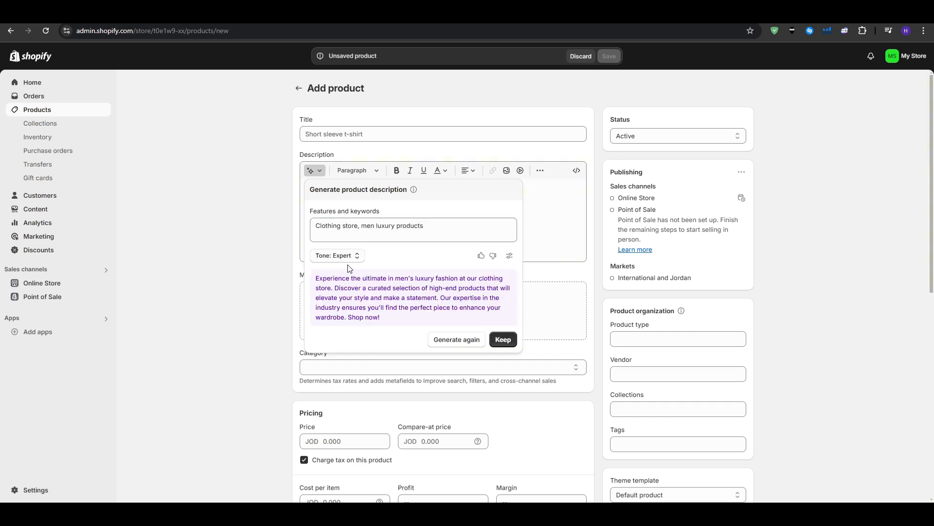
click(503, 339)
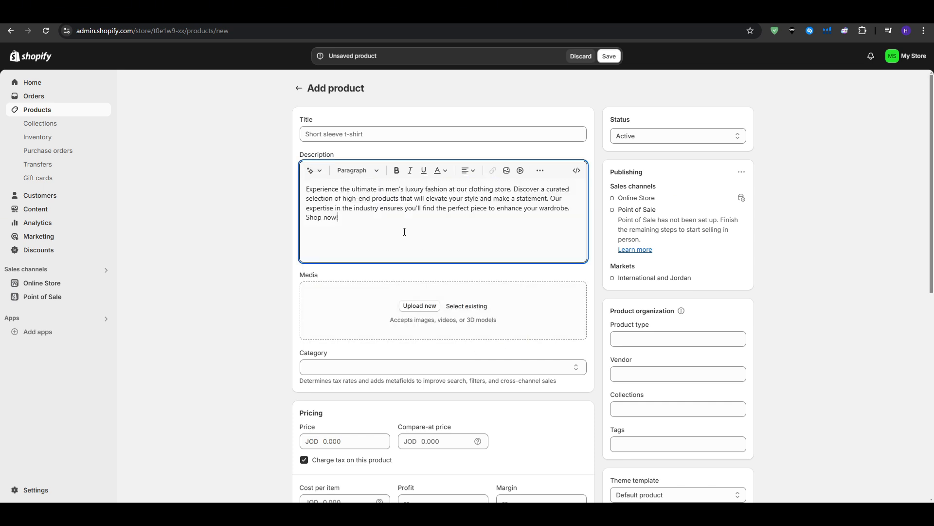
drag(339, 218, 296, 183)
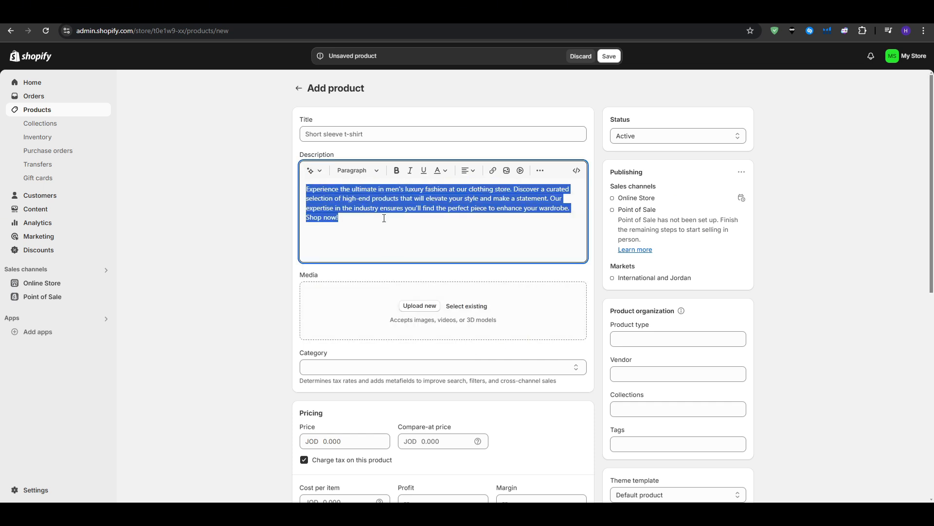
click(357, 231)
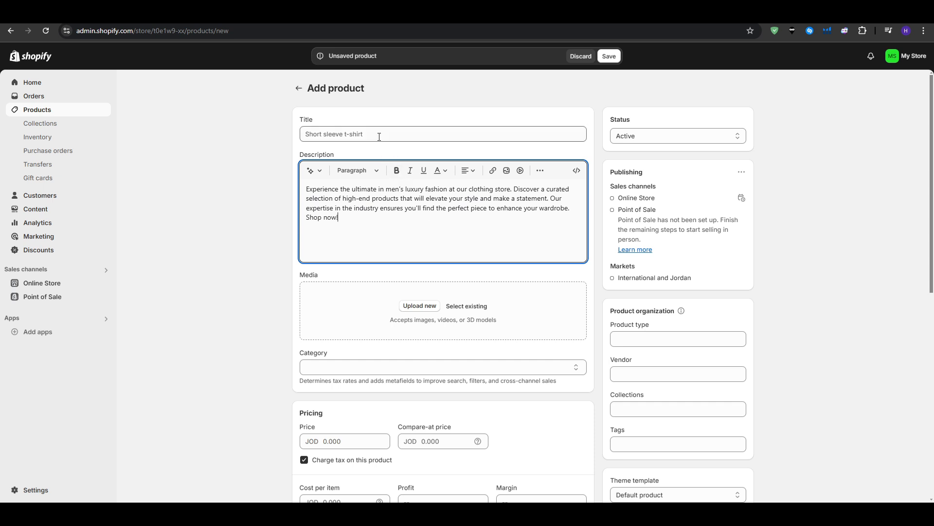
- Generate another description in the Playful tone from "Luxury men accessory ring" and keep it below the first paragraph
click(320, 171)
click(357, 257)
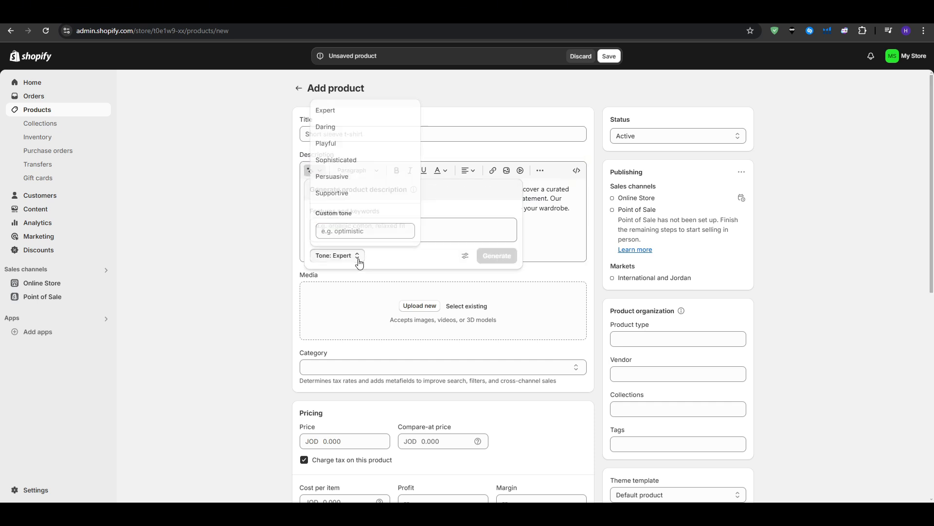
click(336, 143)
click(361, 225)
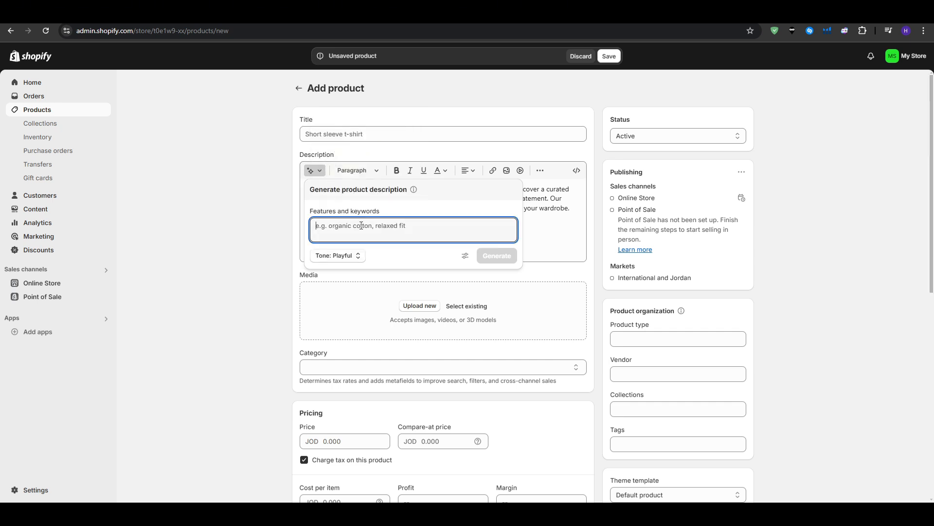
text(Luxury men accessory ring)
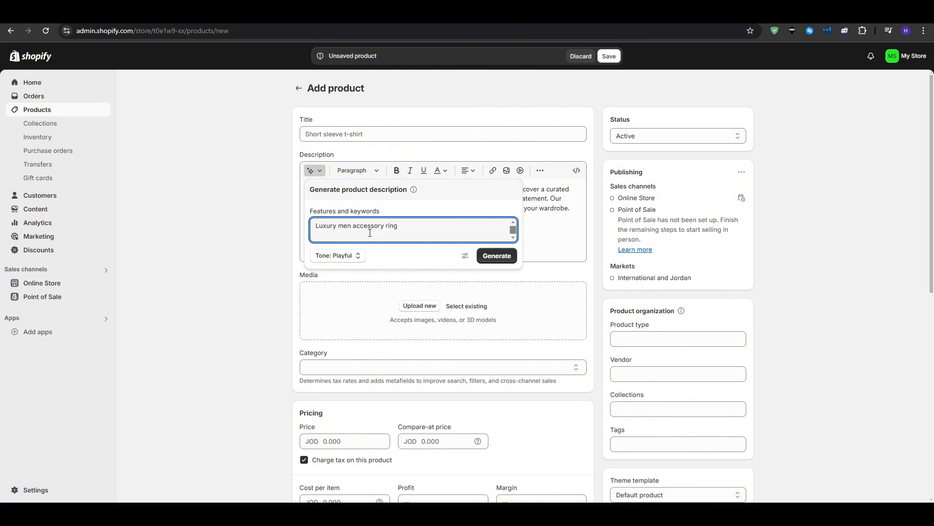
click(494, 256)
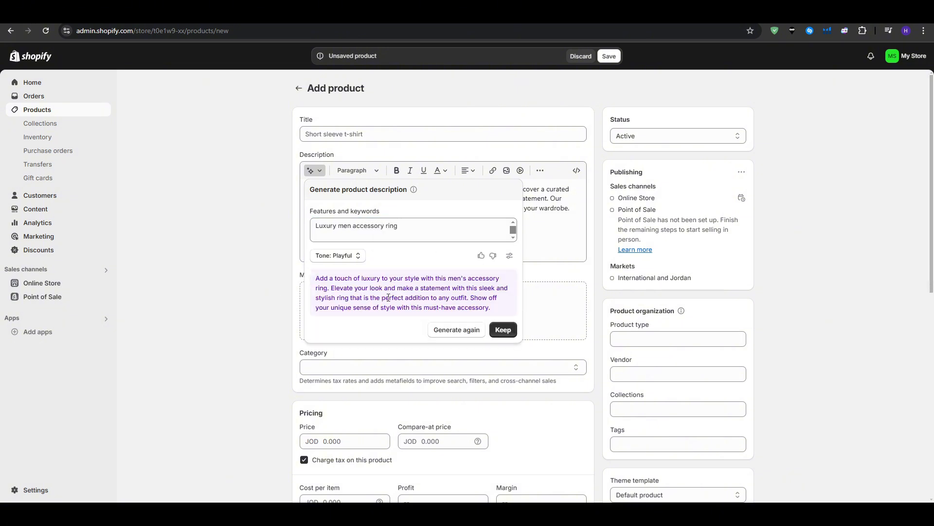
click(505, 330)
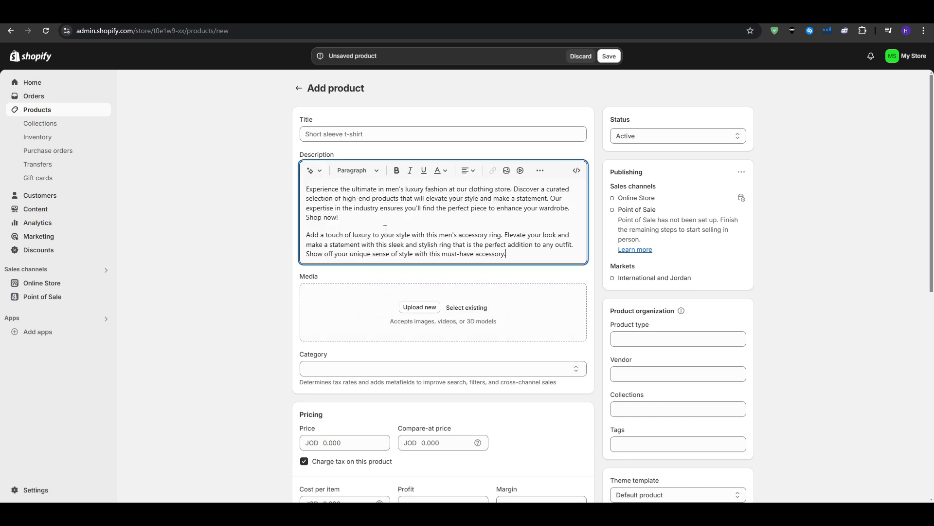
drag(374, 224, 222, 178)
click(314, 215)
- Set the product's price to JOD 25 and its compare-at price to JOD 30
scroll(250, 224, down, 1)
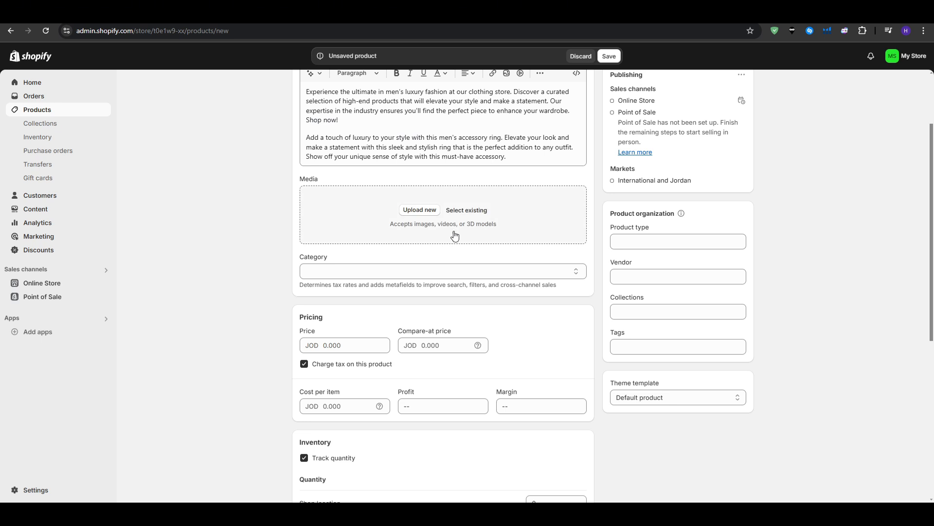
scroll(474, 305, down, 2)
scroll(474, 305, down, 1)
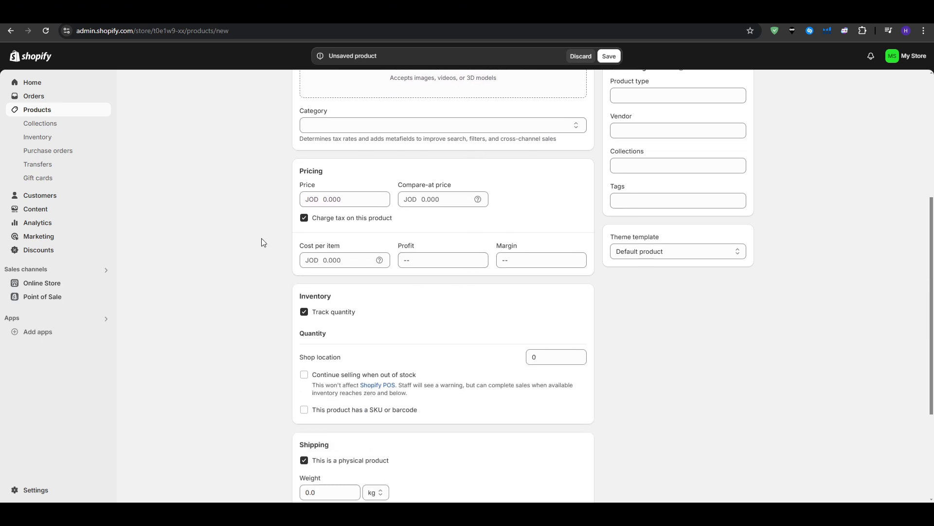
click(354, 200)
text(25)
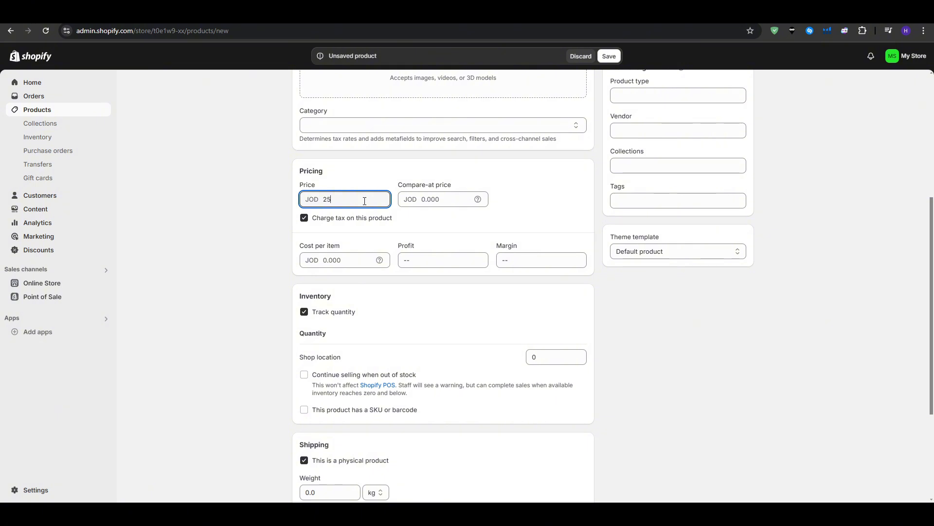
click(224, 197)
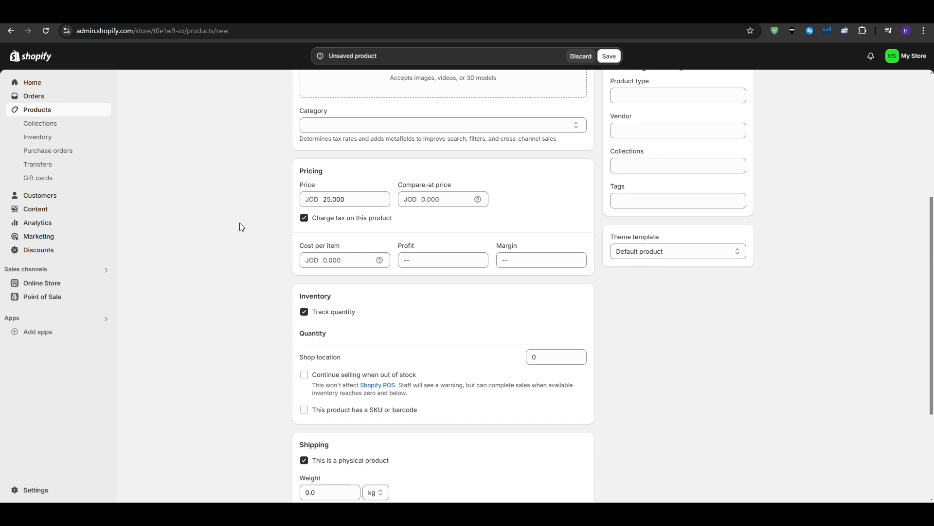
click(438, 205)
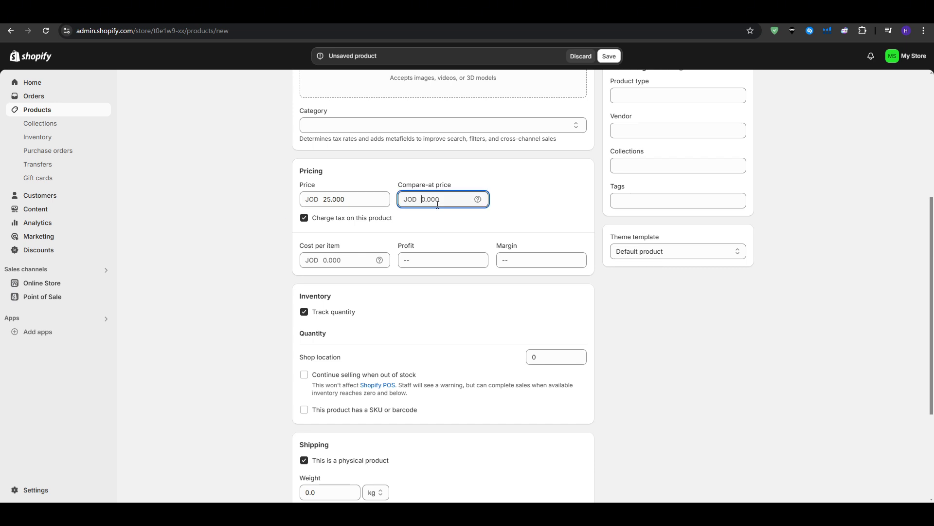
text(30)
click(232, 276)
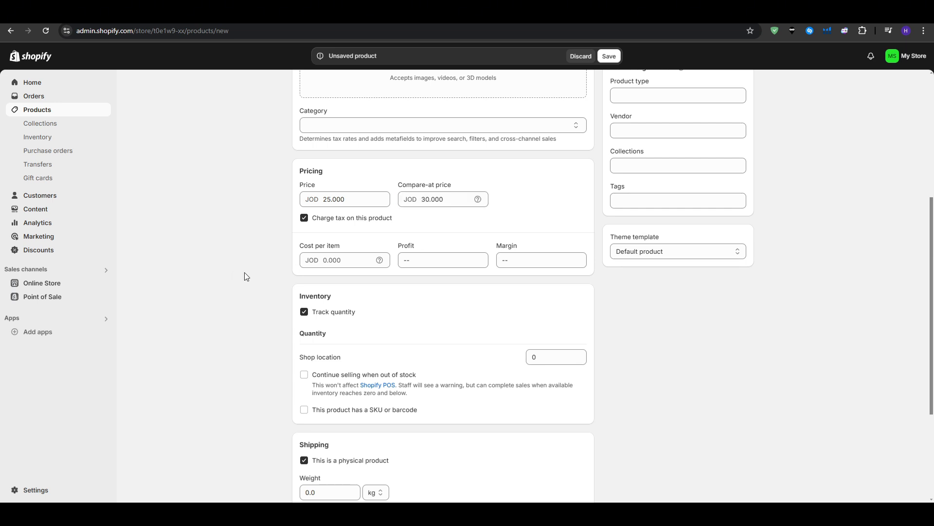
- Look at the cost per item, profit and margin fields and read the compare-at price help text
click(352, 262)
click(445, 261)
click(534, 259)
click(243, 314)
mouse_move(478, 199)
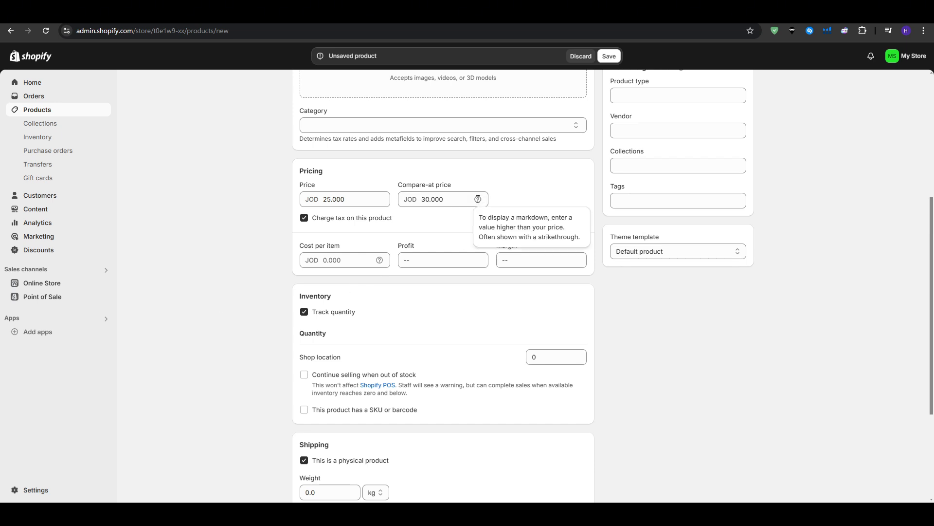
scroll(180, 271, down, 3)
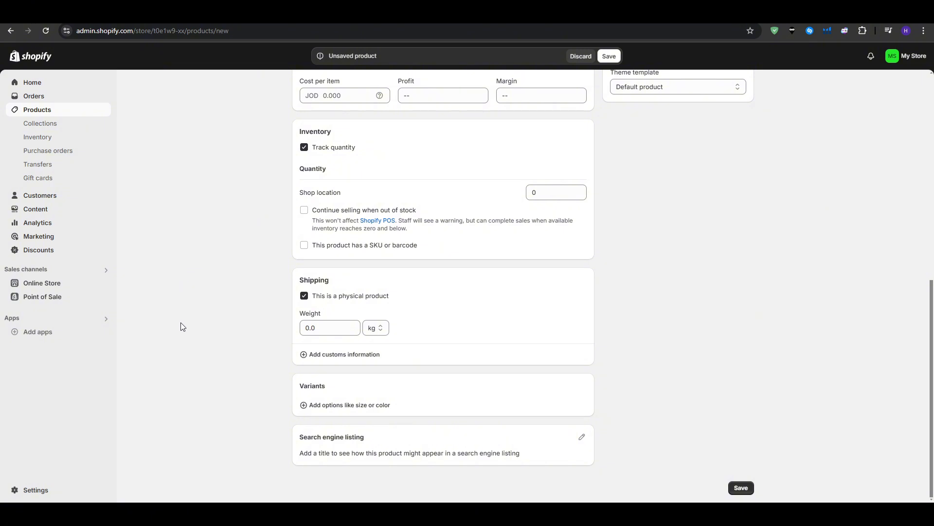
click(334, 404)
scroll(209, 383, down, 2)
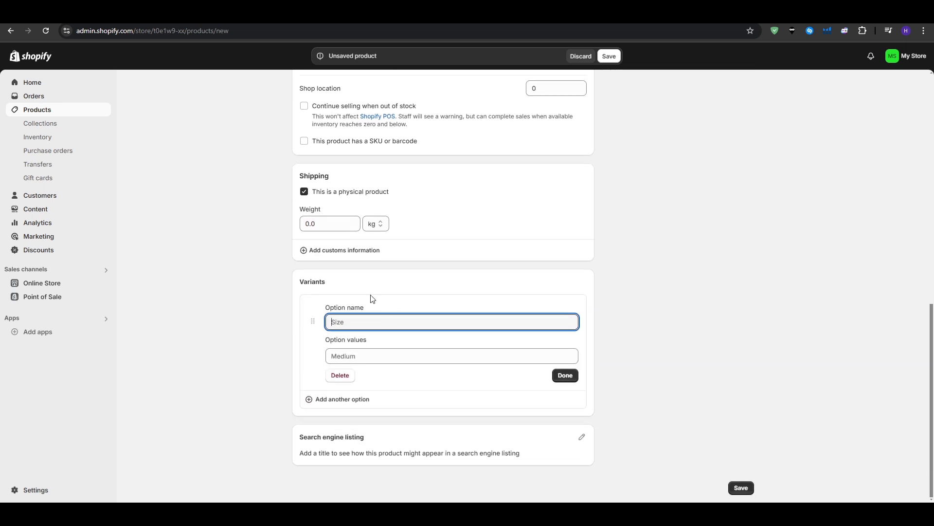
click(356, 356)
click(342, 407)
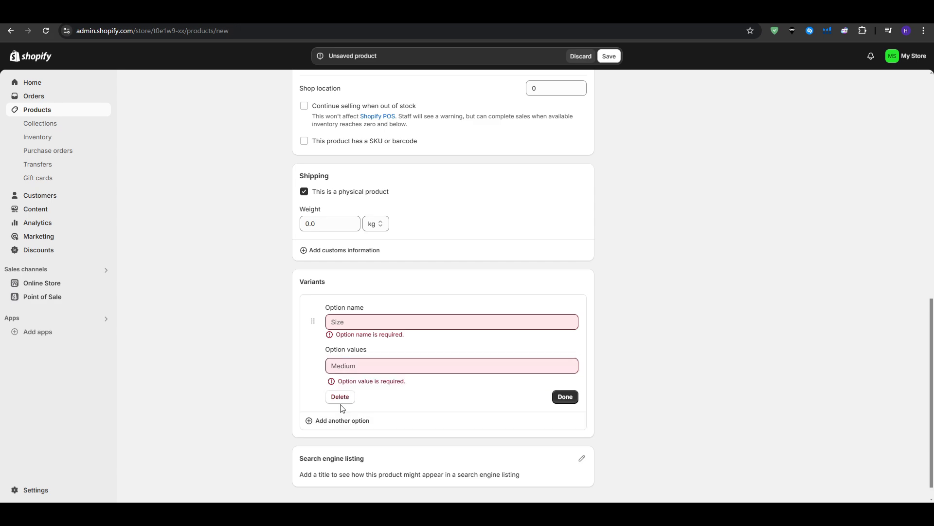
click(340, 420)
scroll(360, 413, down, 1)
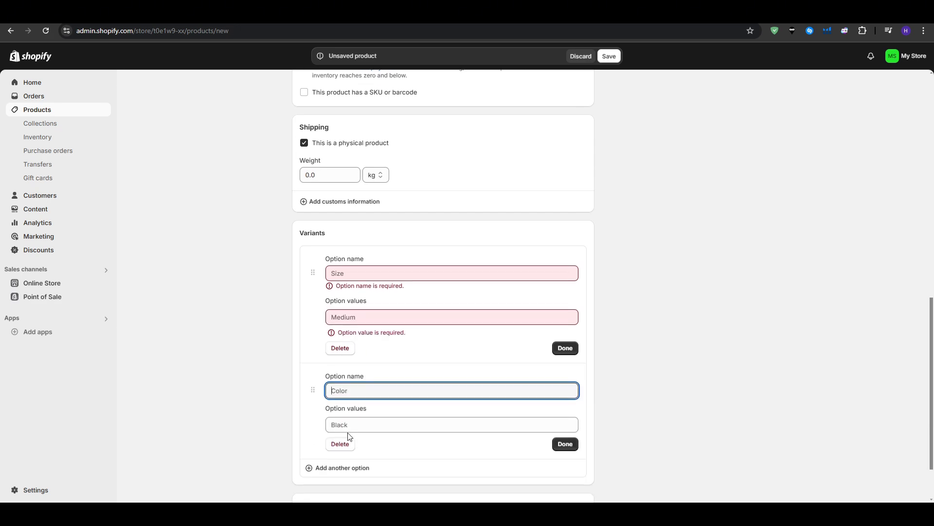
click(343, 353)
click(341, 376)
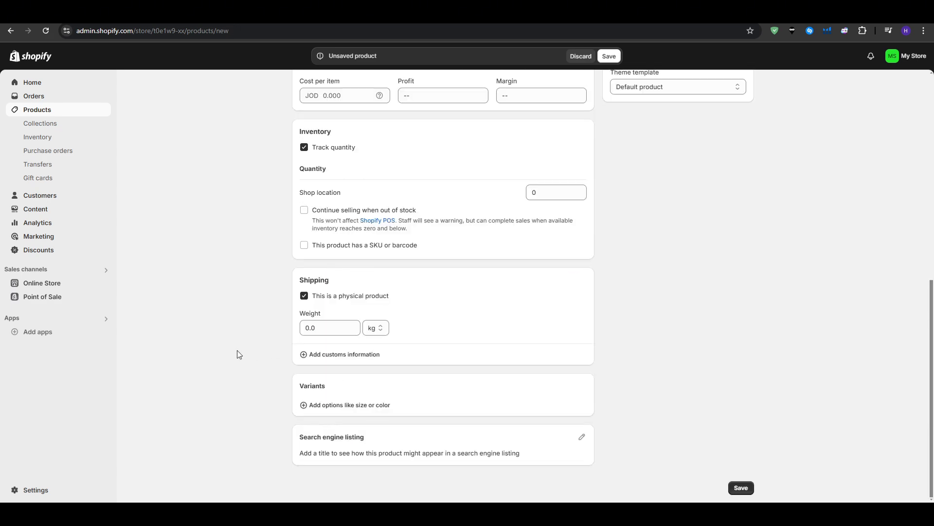
- Set the product's category to Apparel & Accessories
scroll(249, 354, up, 6)
click(360, 253)
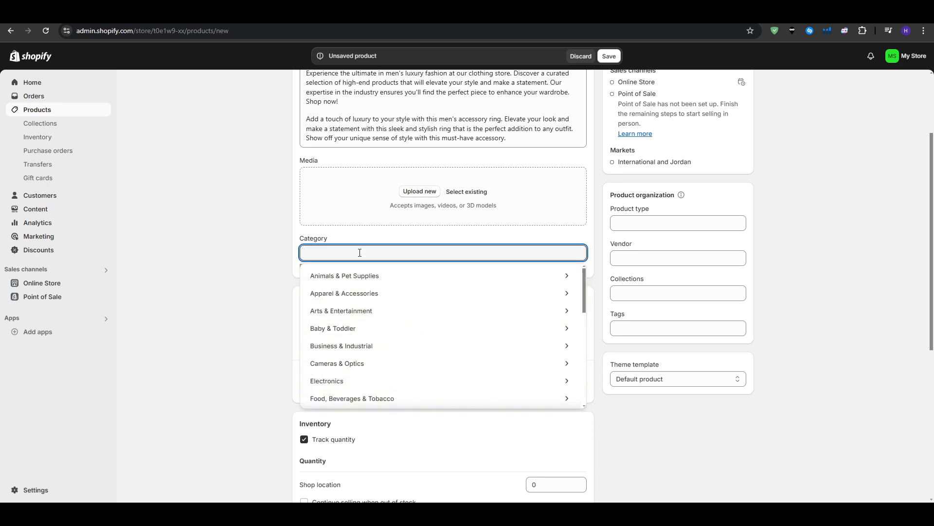
click(369, 293)
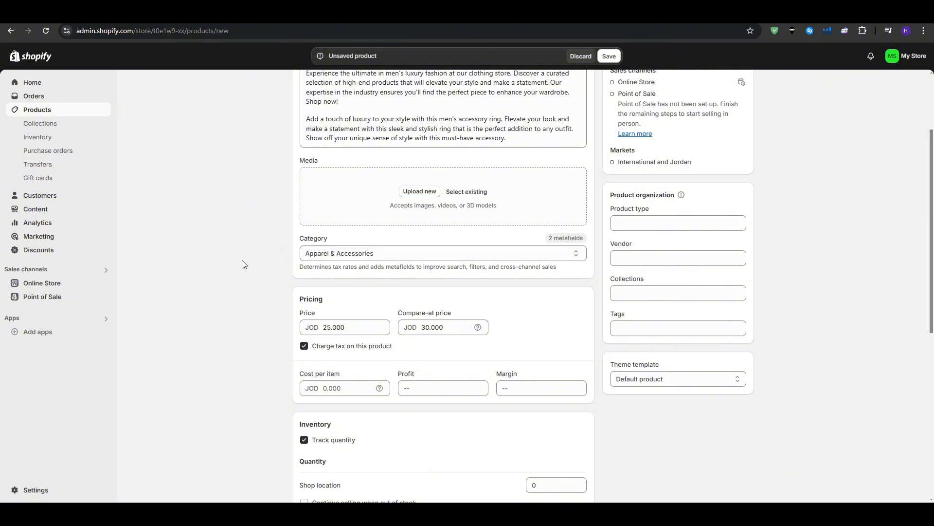
click(210, 296)
scroll(208, 297, down, 2)
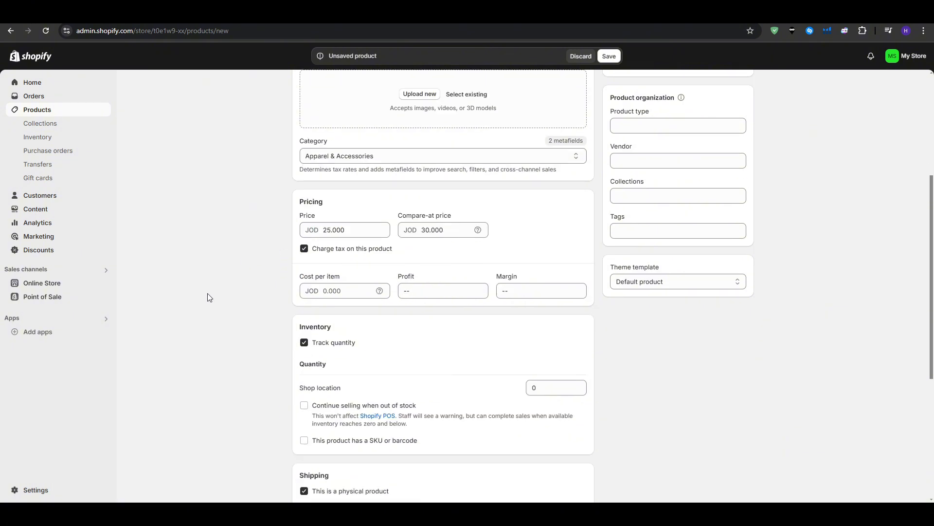
- Set the product's Color category metafield to Black and Beige
scroll(202, 294, down, 5)
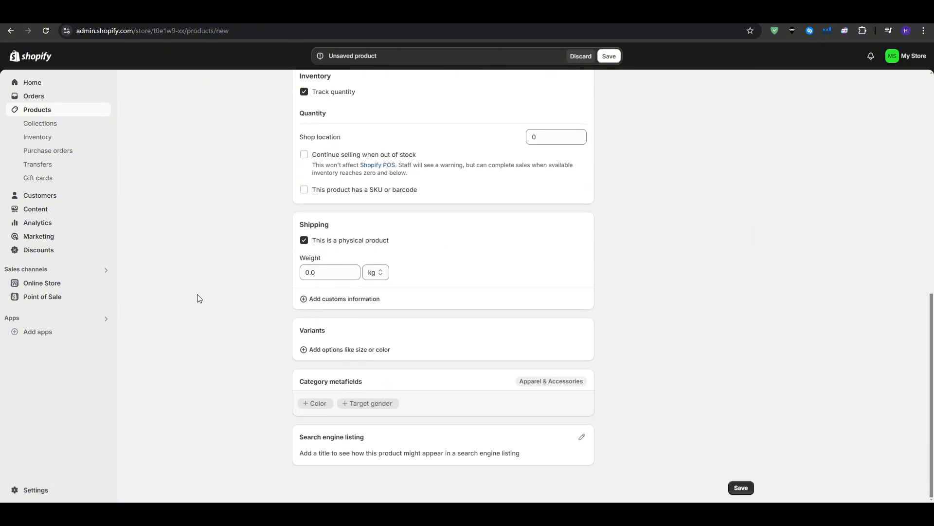
click(312, 404)
click(416, 406)
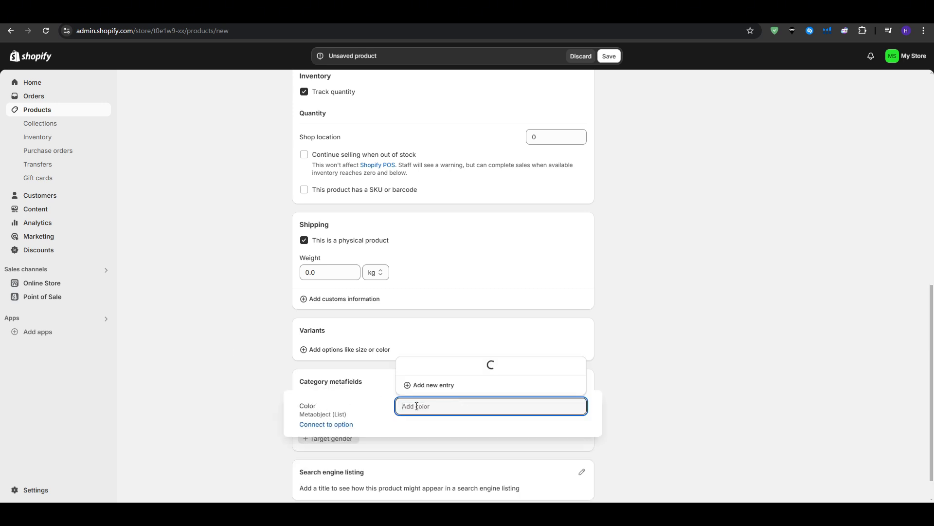
scroll(438, 337, down, 3)
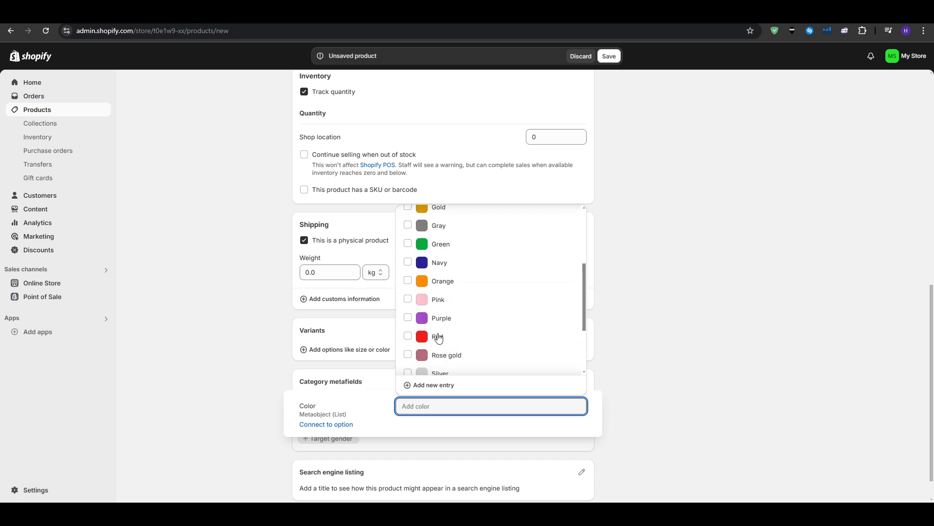
scroll(438, 336, down, 2)
scroll(434, 340, up, 6)
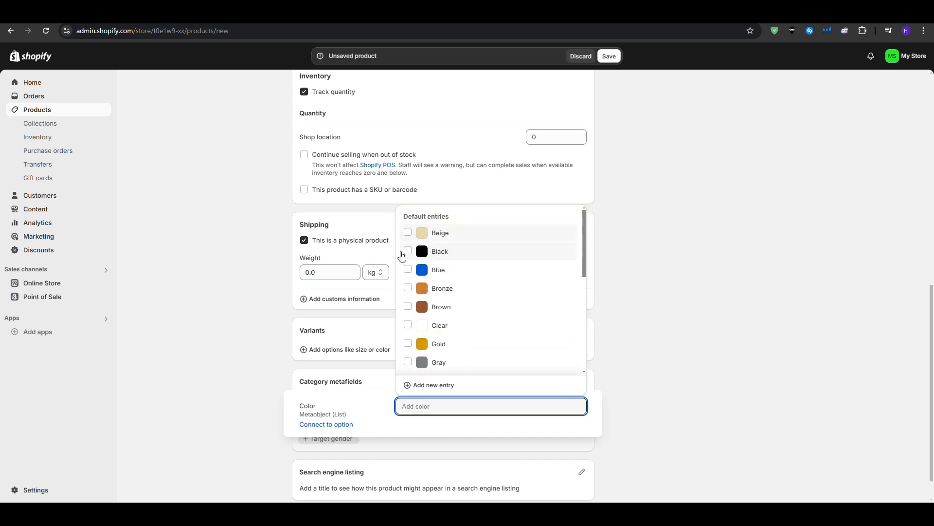
click(408, 251)
click(407, 233)
click(664, 351)
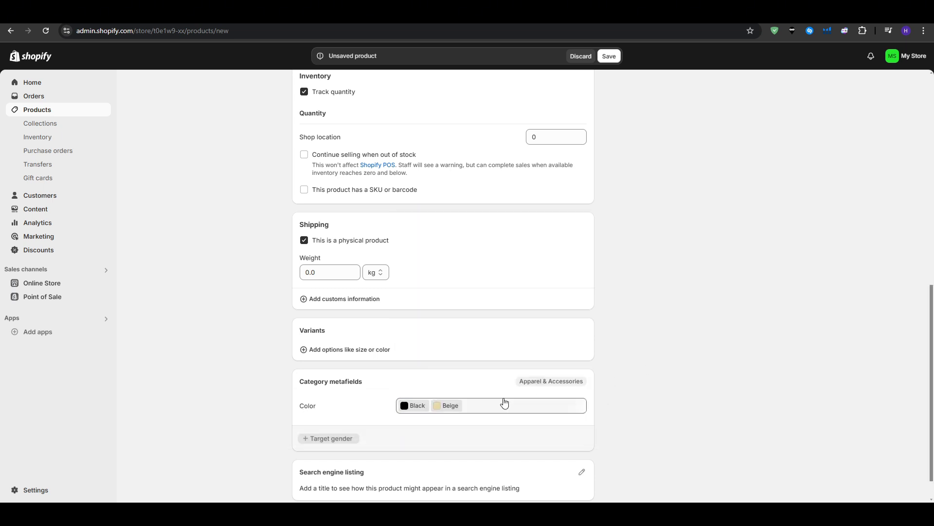
- Add the Target gender metafield without choosing a value and try to save the product
click(346, 439)
scroll(630, 403, down, 1)
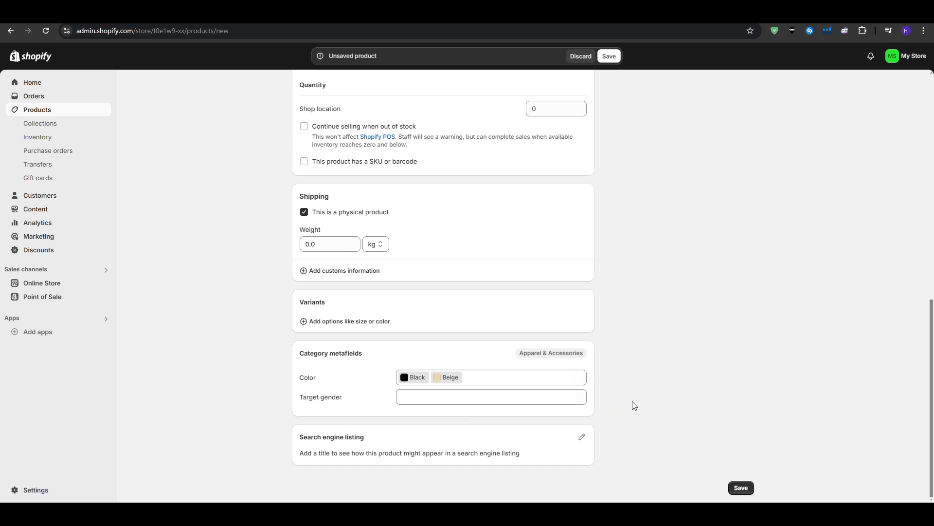
click(542, 402)
click(635, 374)
click(741, 487)
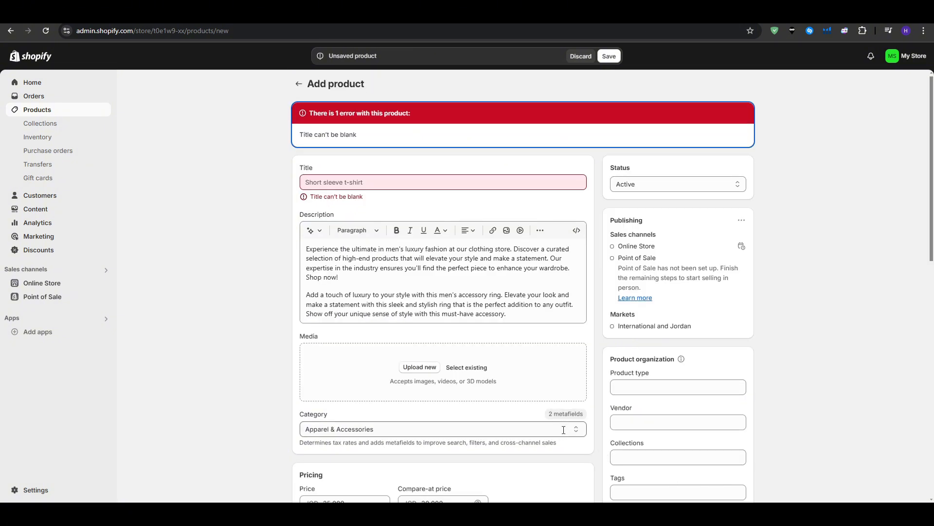
- Open the product's search engine listing for editing and examine its page title, meta description and URL handle fields
scroll(564, 435, down, 15)
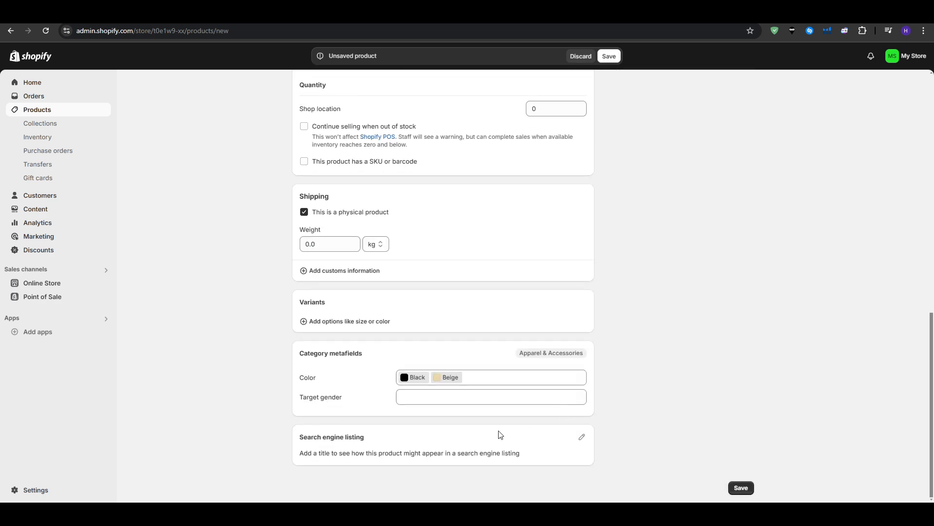
click(574, 439)
scroll(264, 378, down, 3)
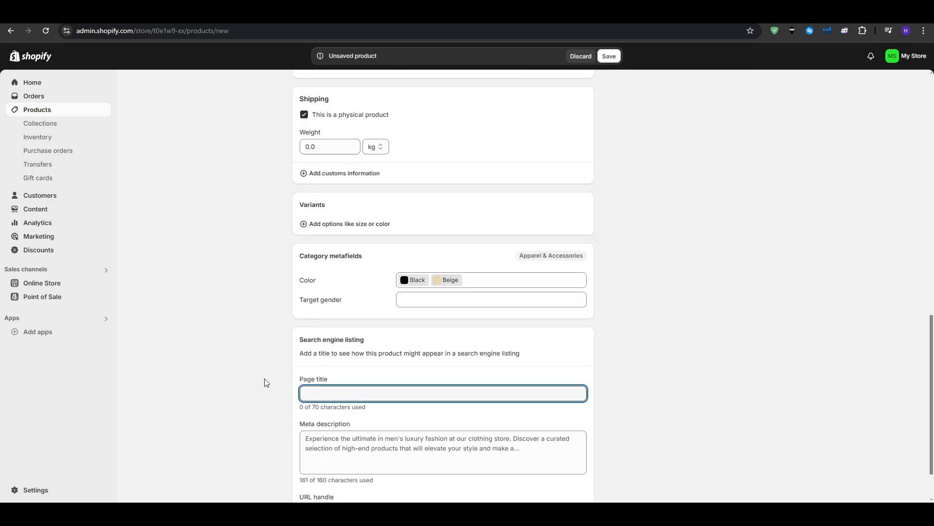
click(341, 392)
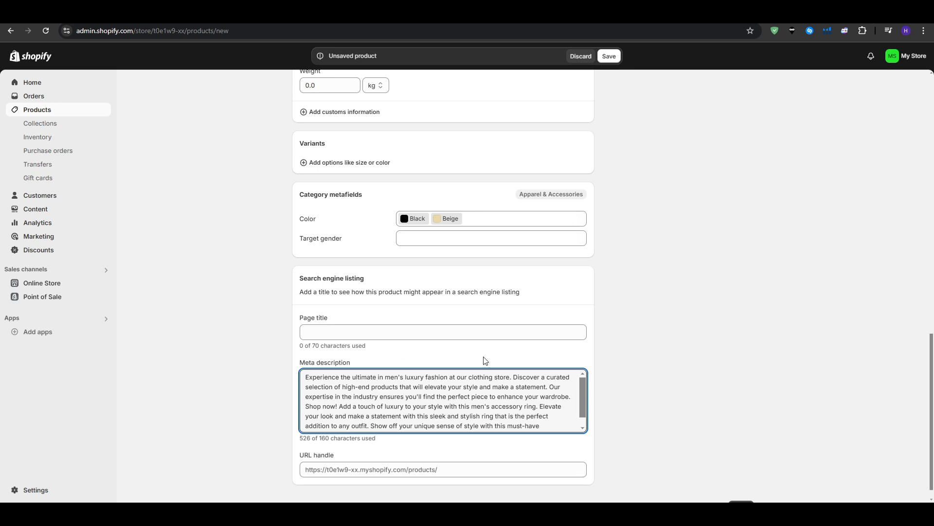
click(243, 345)
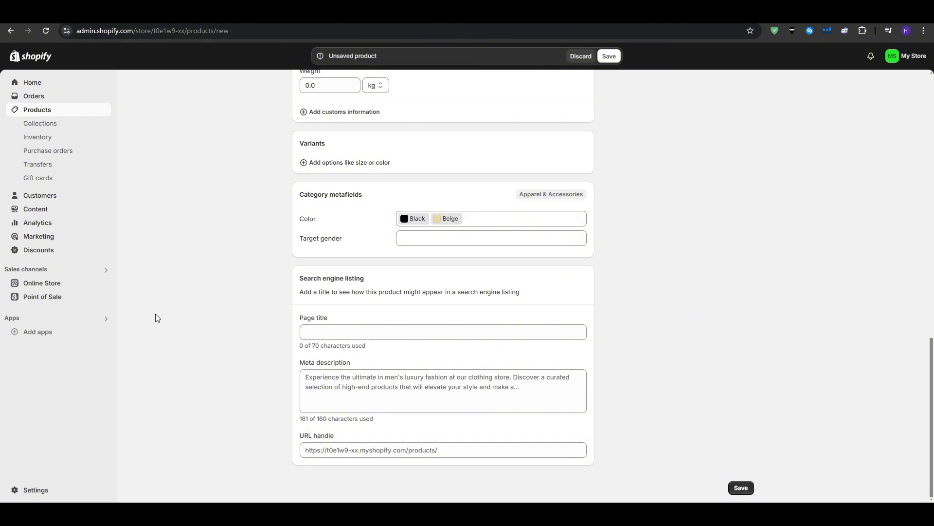
- Discard the unsaved product and return to the admin home page
click(77, 94)
click(580, 57)
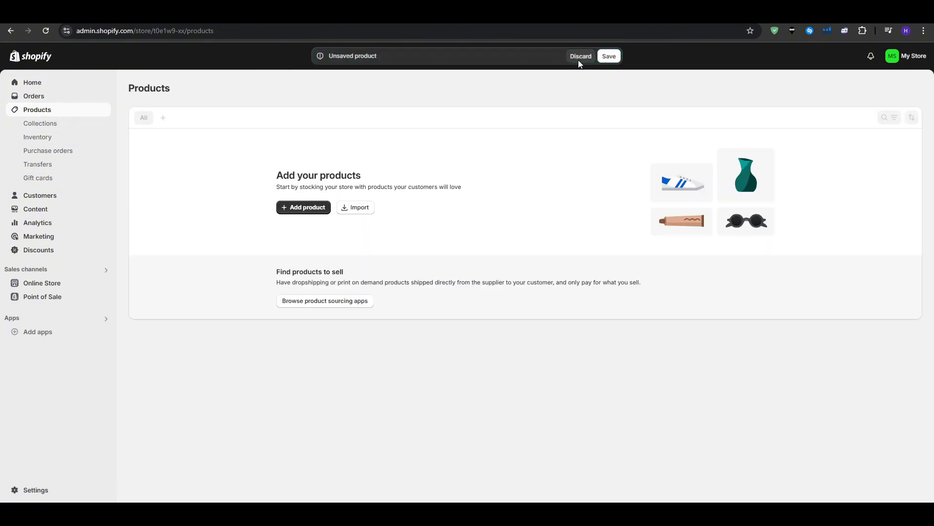
click(73, 84)
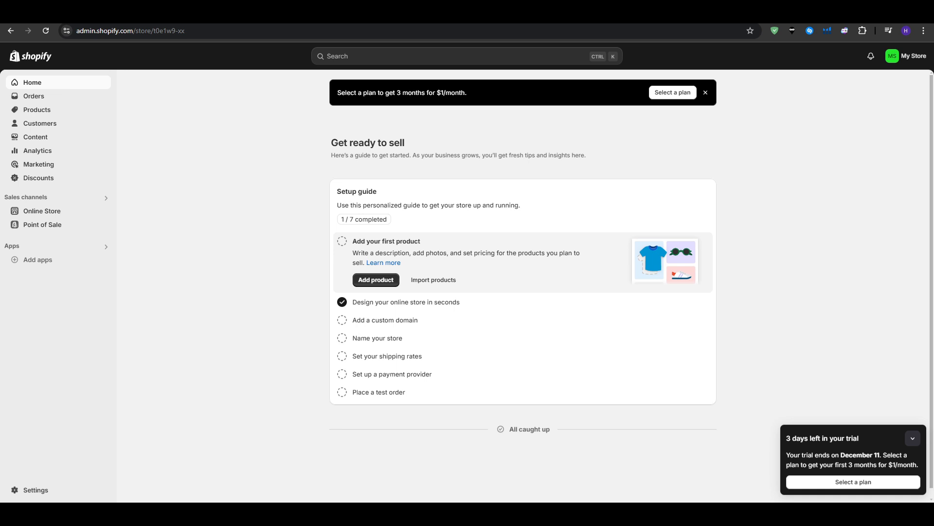
- Create a new online store page titled "About us"
click(57, 212)
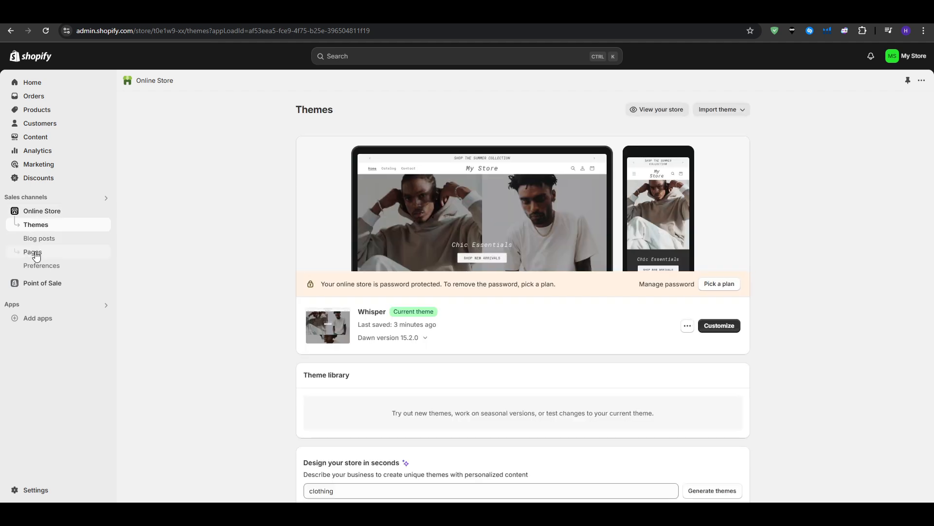
click(33, 252)
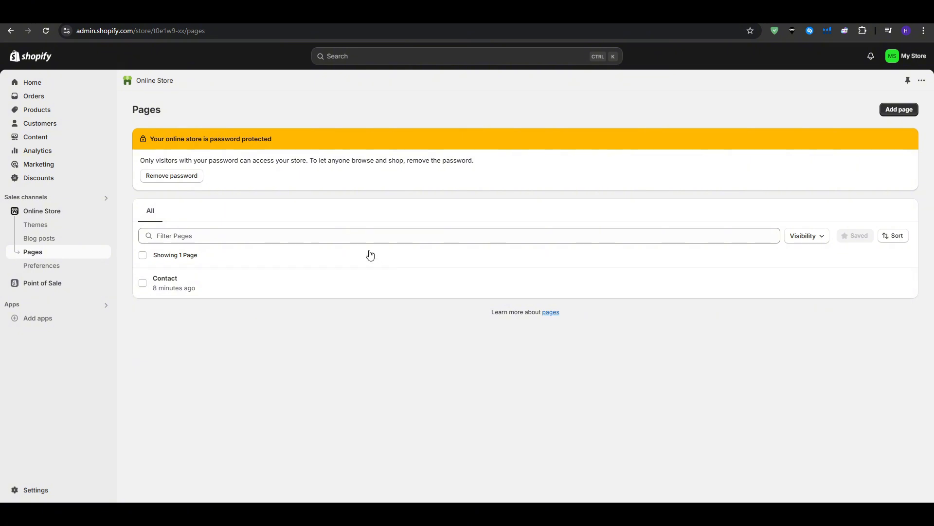
click(901, 109)
click(348, 154)
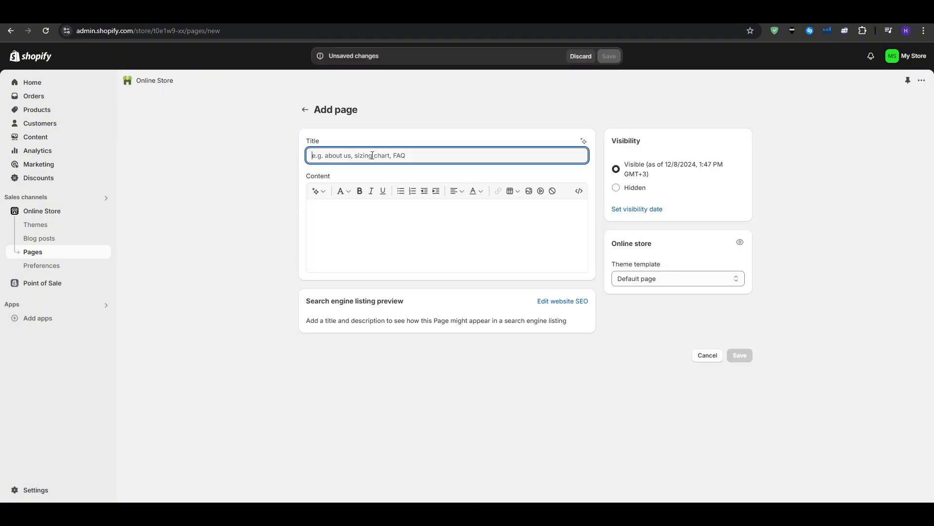
text(About us)
key(Tab)
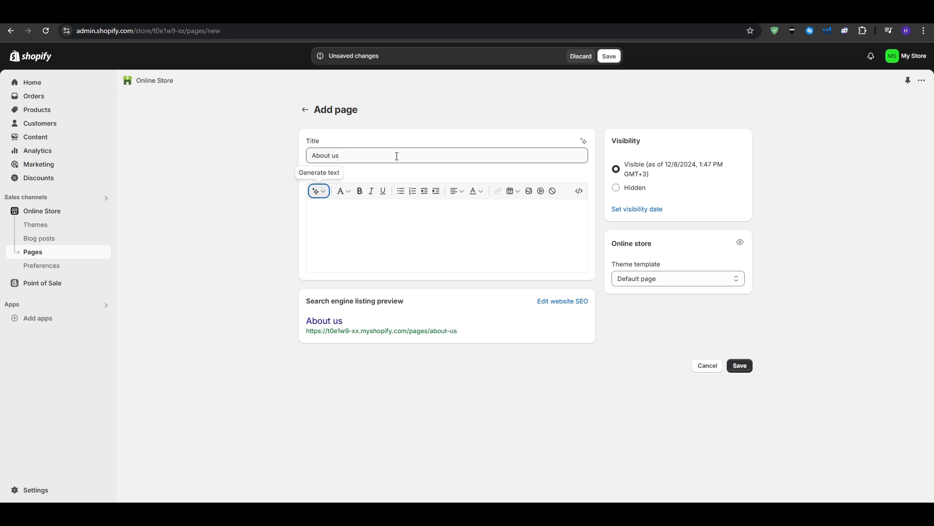
key(Tab)
- Generate the page content in the Expert tone from "About us page for luxury store" and keep it
click(372, 243)
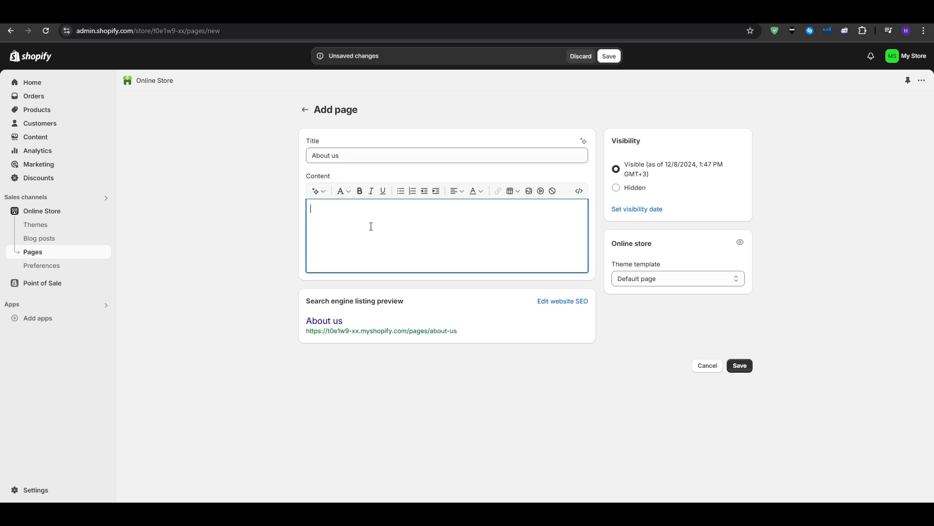
click(320, 195)
text(About us)
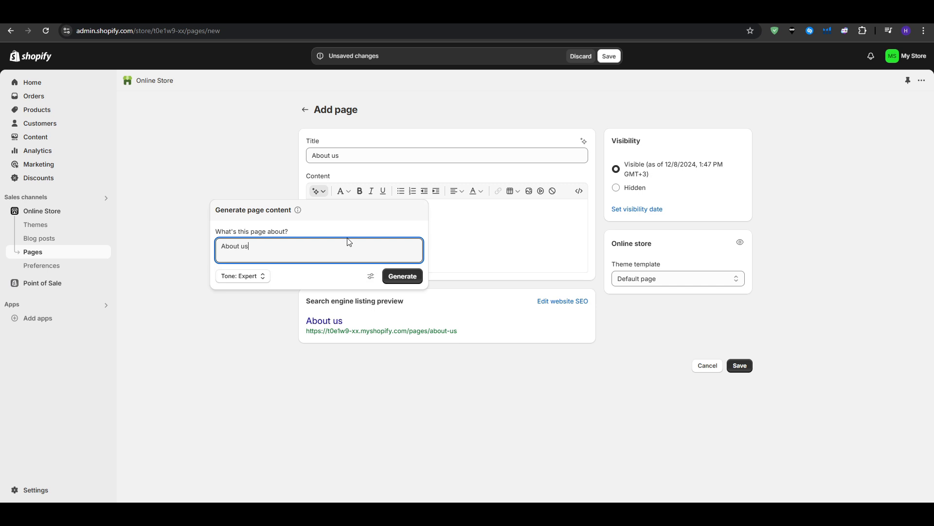
text( page for luxury store)
click(389, 276)
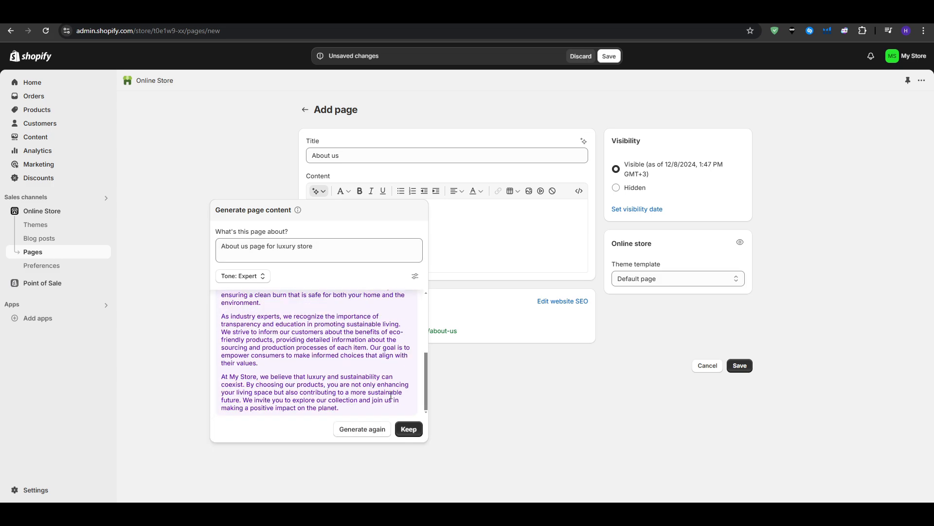
click(408, 429)
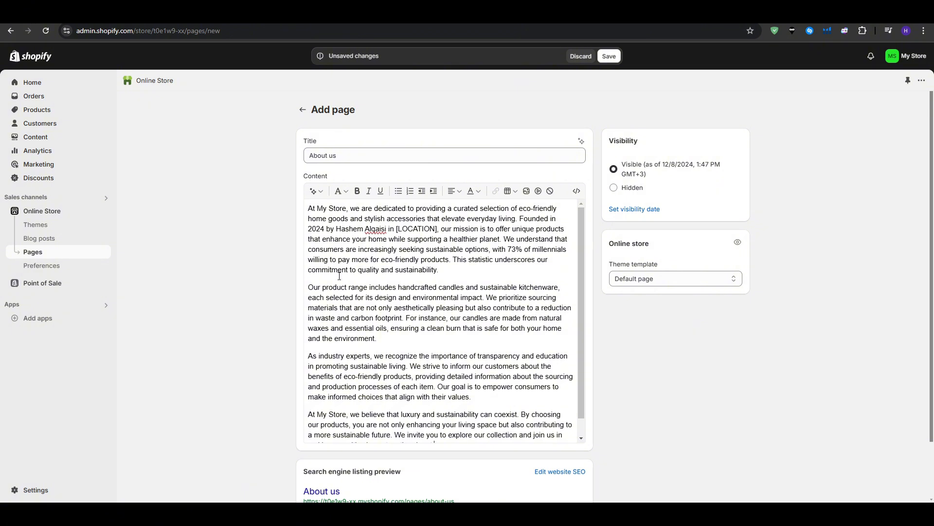
- Read through the generated About us text, checking the founding sentence with its location placeholder in the first paragraph
scroll(411, 288, down, 5)
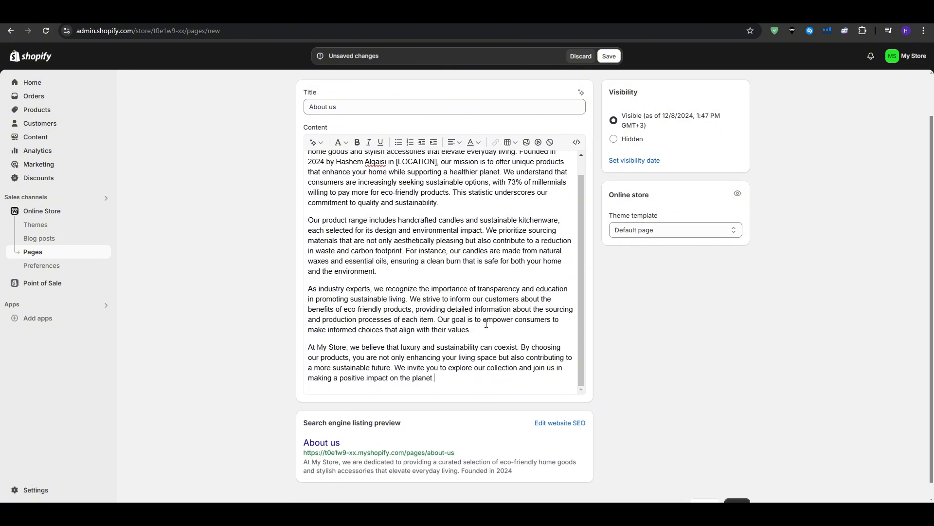
scroll(485, 324, up, 1)
drag(437, 181, 312, 181)
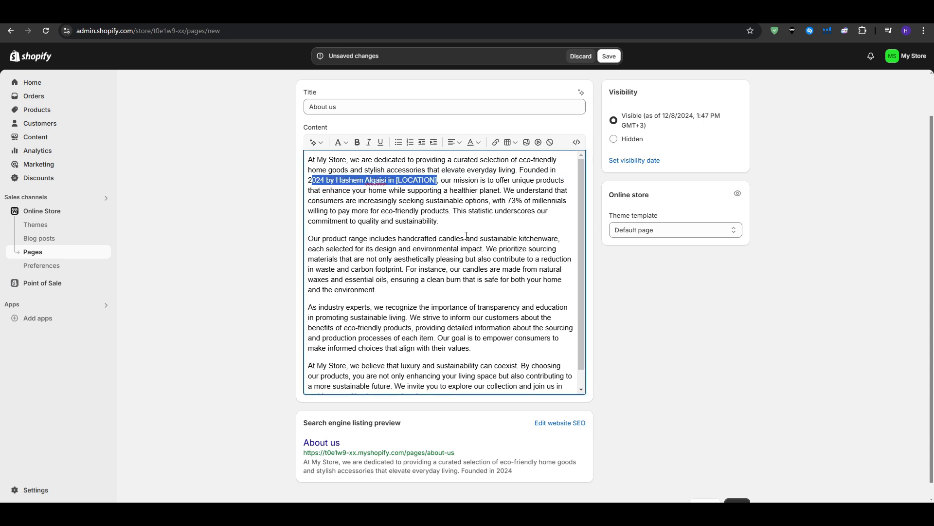
drag(465, 224, 315, 174)
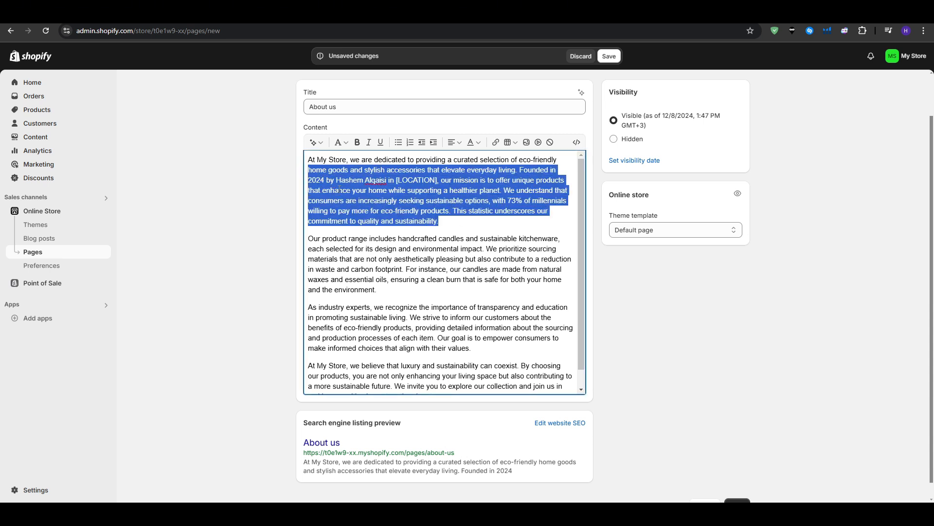
click(394, 200)
scroll(458, 256, down, 2)
scroll(641, 310, down, 1)
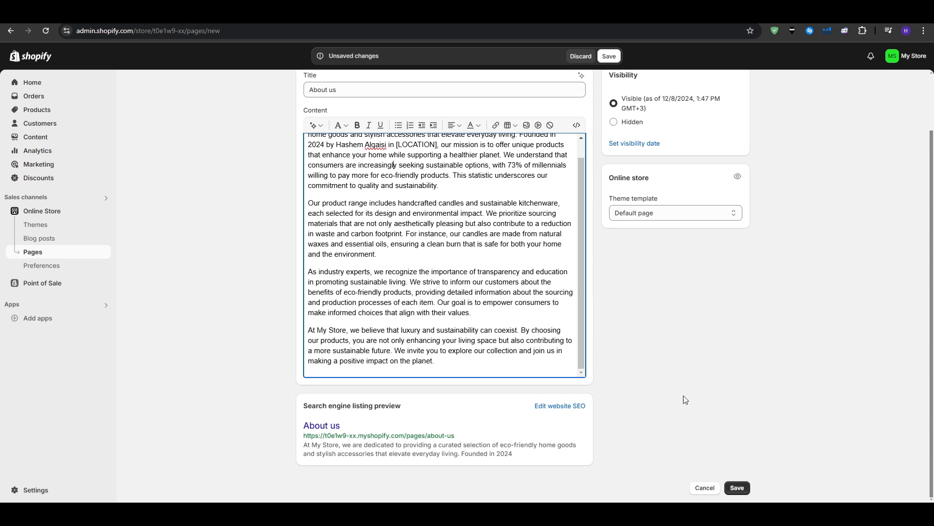
- Delete everything from "Founded in" to the end of the first paragraph and save the About us page
drag(453, 187, 314, 145)
key(BackSpace)
key(BackSpace)
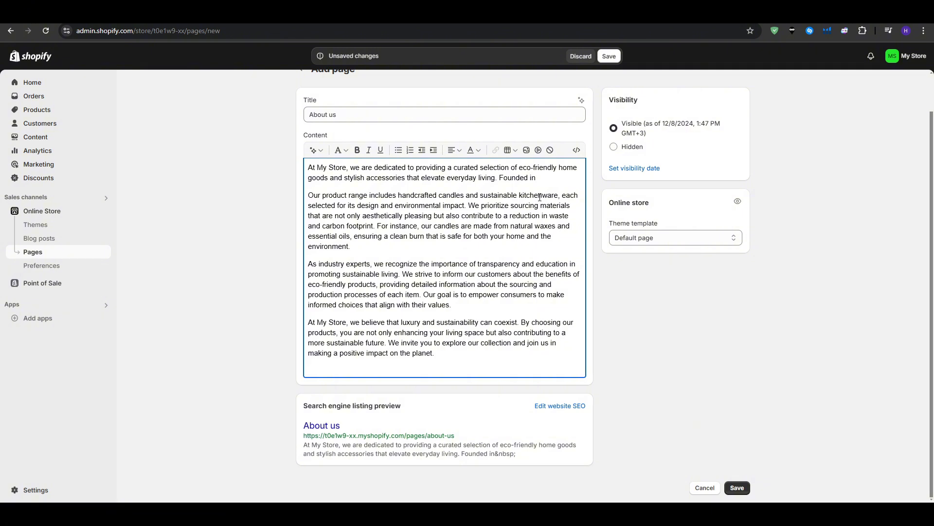
key(BackSpace)
key(BackSpace)
key(BackSpace)
key(BackSpace)
key(BackSpace)
key(BackSpace)
key(BackSpace)
key(BackSpace)
key(BackSpace)
key(BackSpace)
key(BackSpace)
click(737, 488)
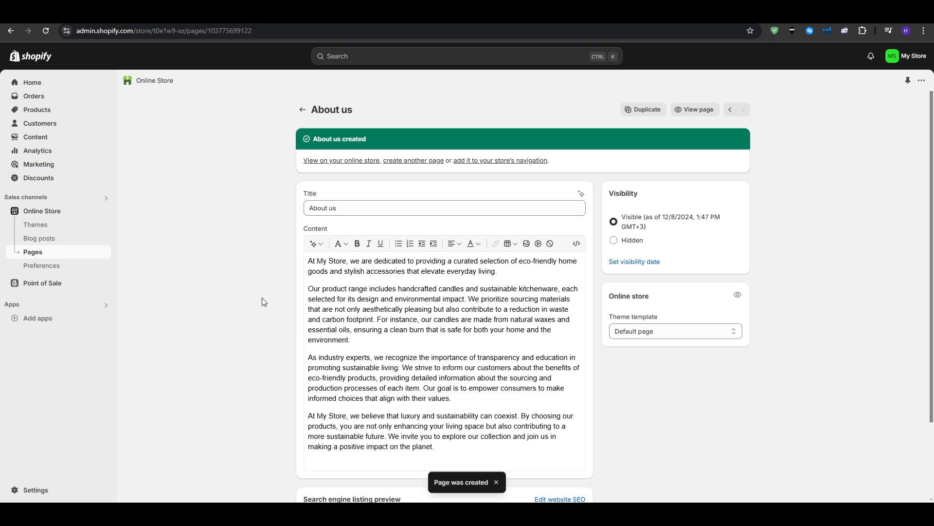
- Review the saved About us page and open a blank form for another page from the page list
scroll(261, 297, down, 2)
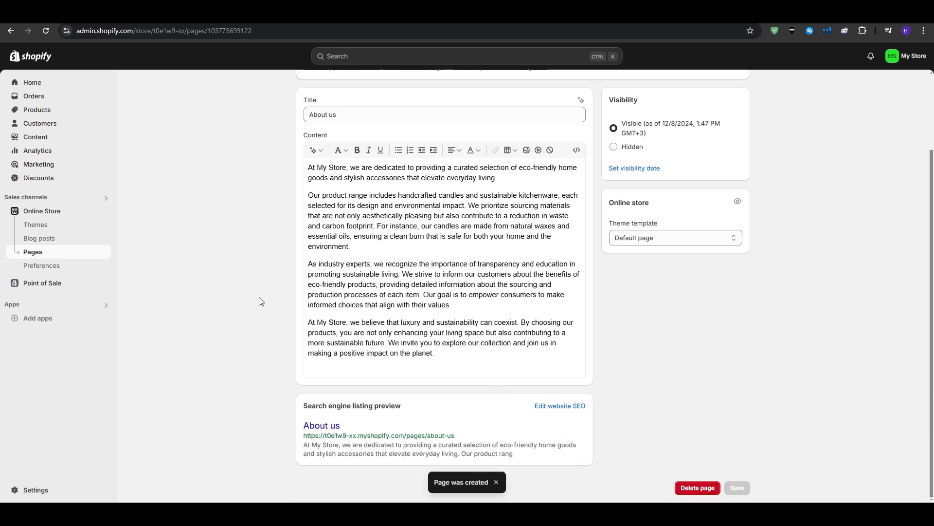
scroll(259, 296, up, 2)
click(351, 207)
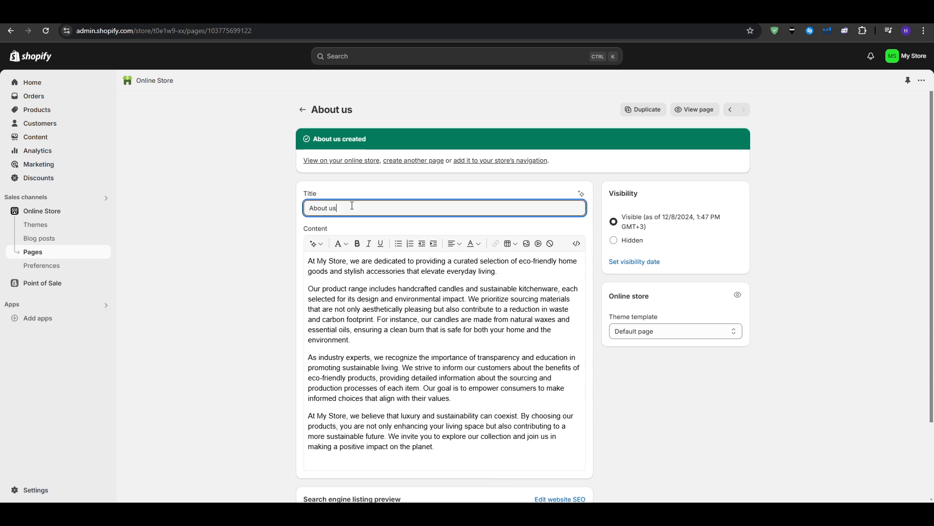
click(846, 228)
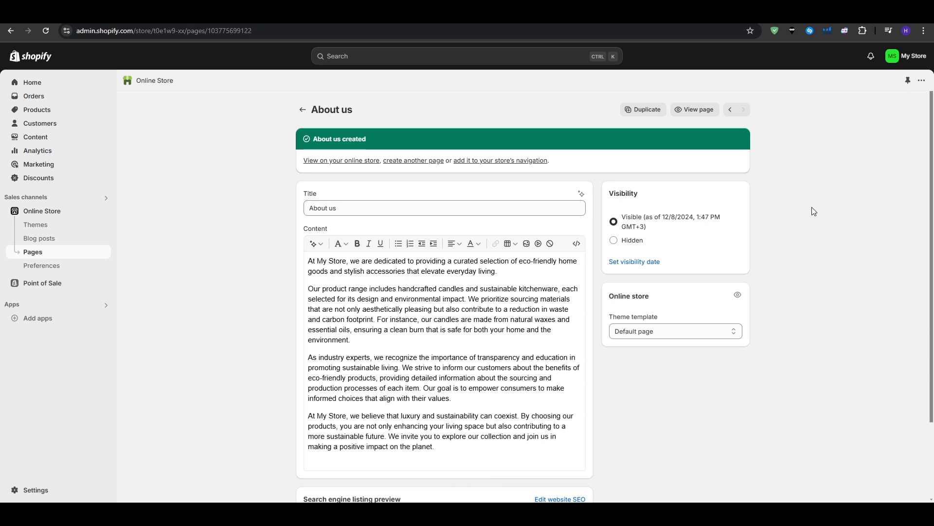
click(302, 109)
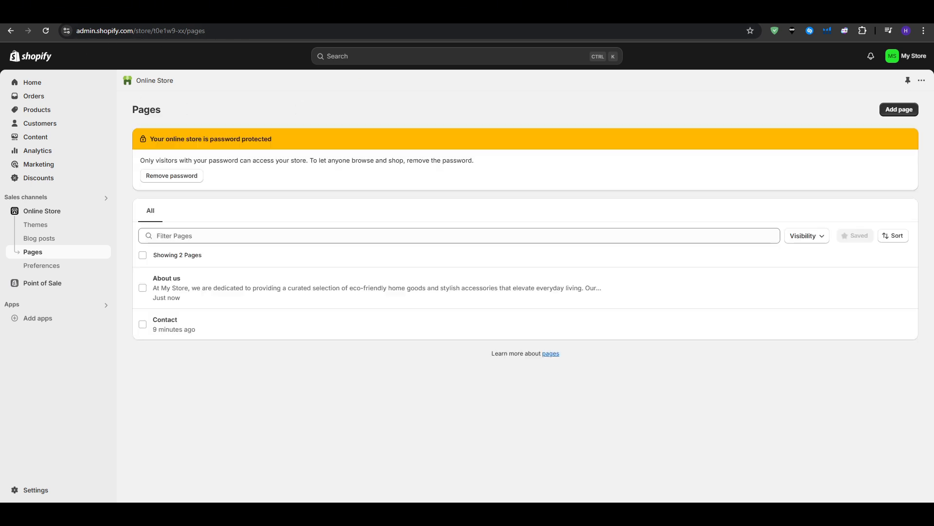
click(899, 109)
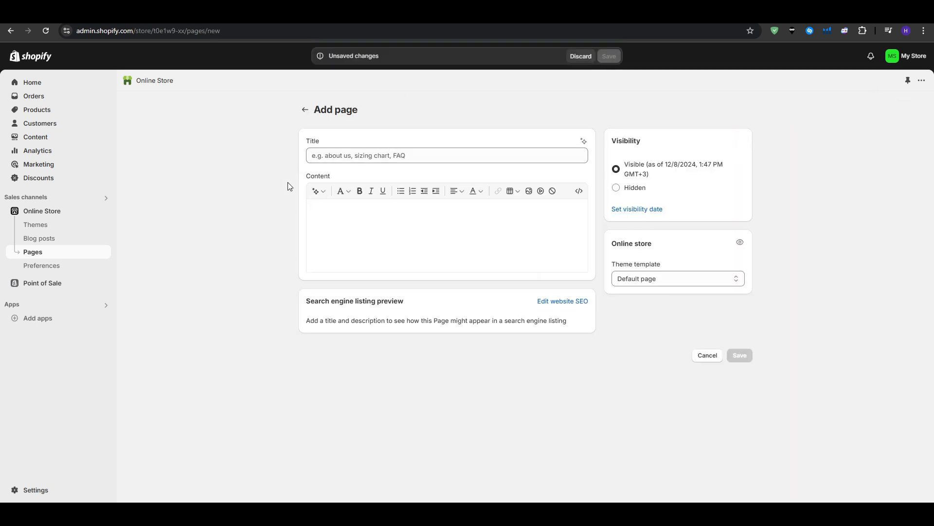
- Return to the home page, collapse the trial notice and expand the payment provider task in the setup guide
click(32, 81)
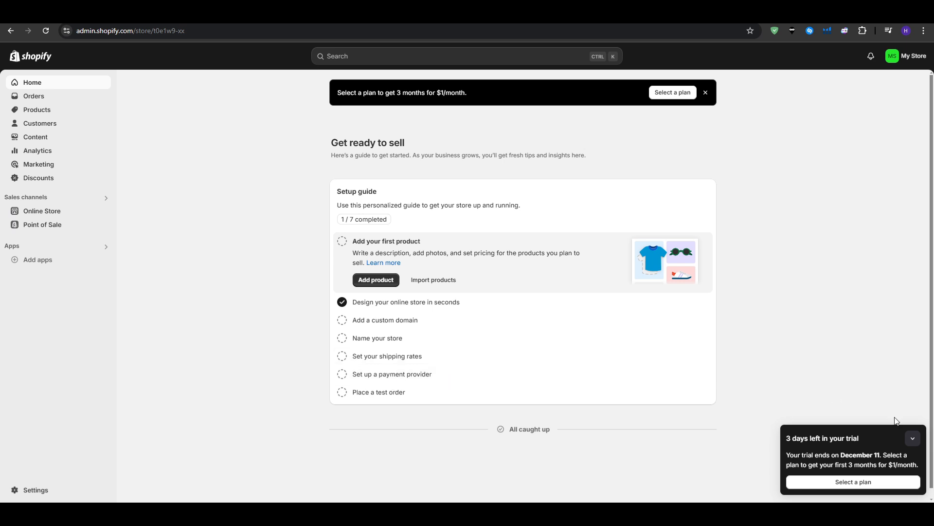
click(911, 439)
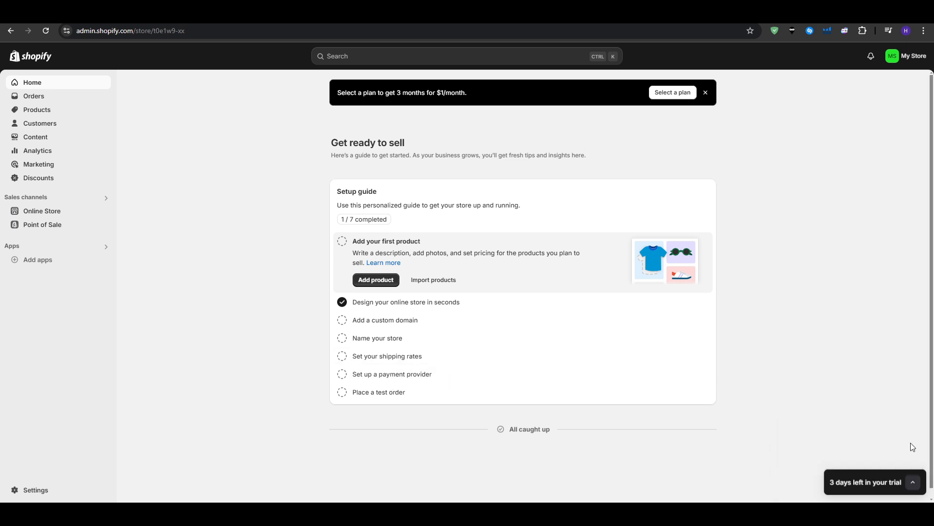
click(455, 375)
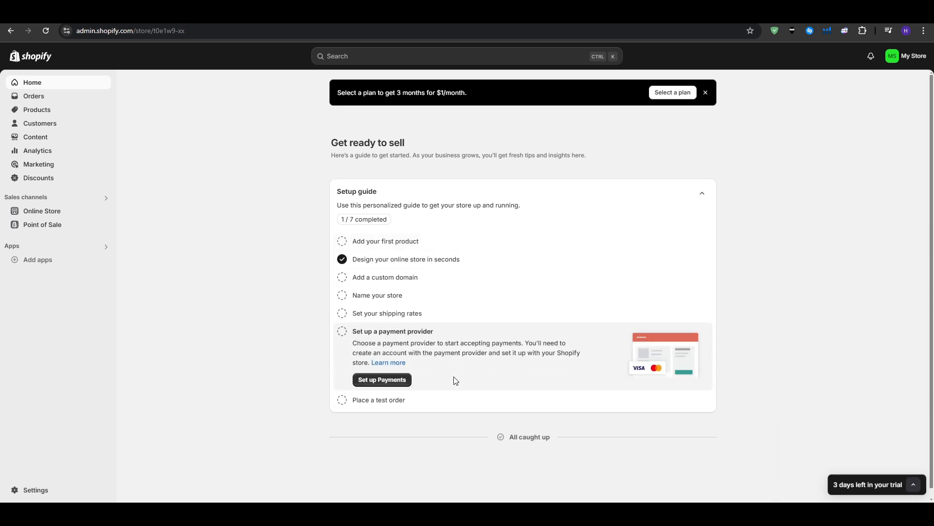
- Open the payment setup from the setup guide and search the third-party payment providers for "Shopify payments"
click(382, 379)
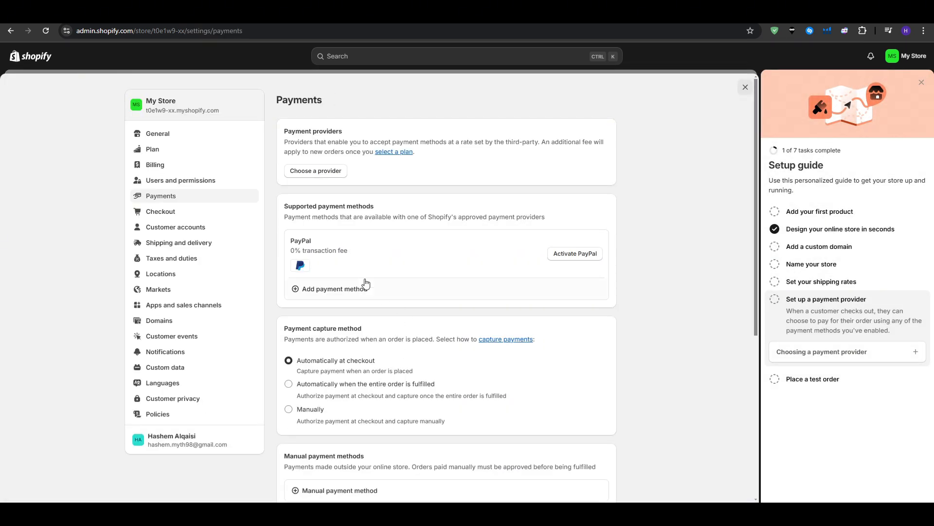
triple_click(337, 253)
click(326, 176)
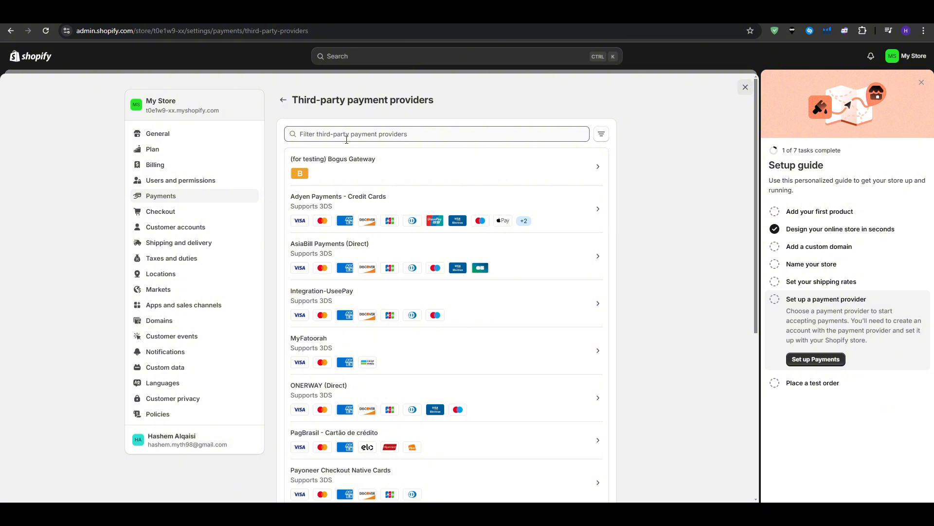
click(353, 134)
text(Sh)
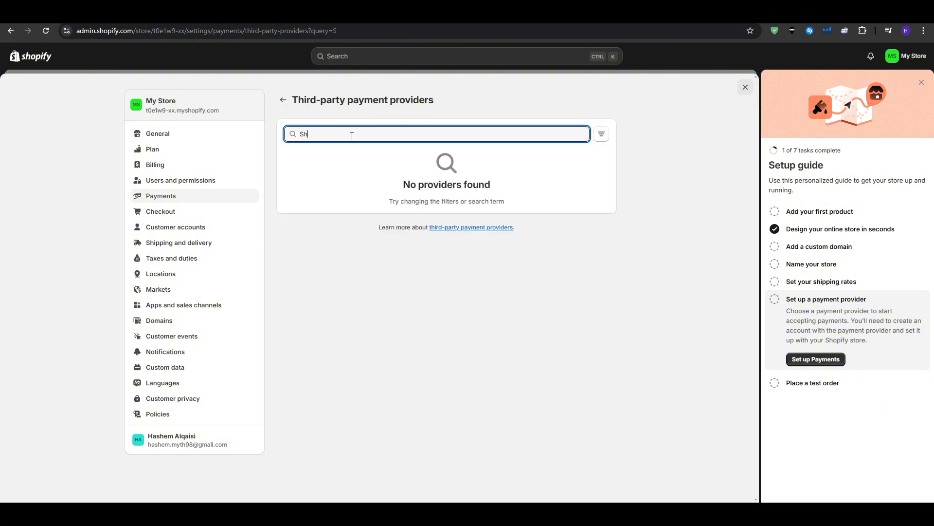
text(opify payments)
drag(517, 203, 419, 182)
click(408, 181)
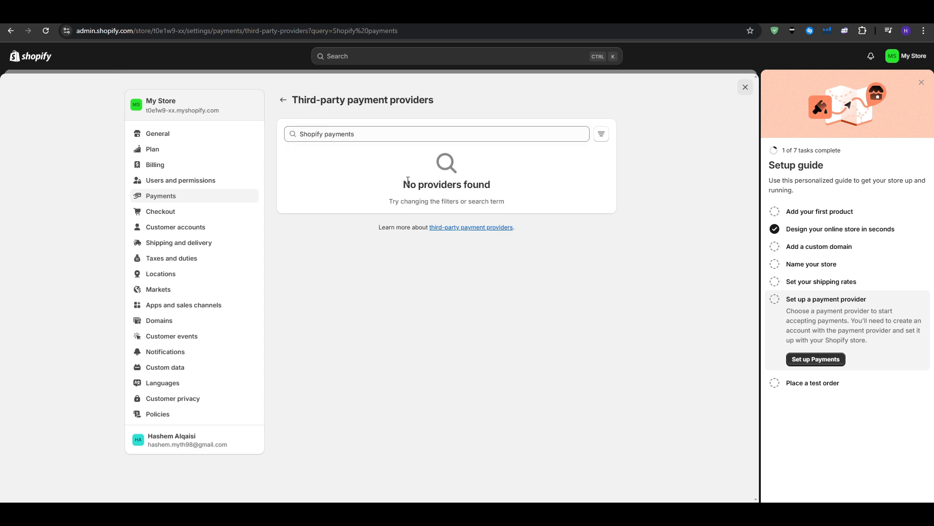
- Clear the provider filter, look through the full list of third-party payment providers and close the payment settings
double_click(549, 138)
key(ctrl+a)
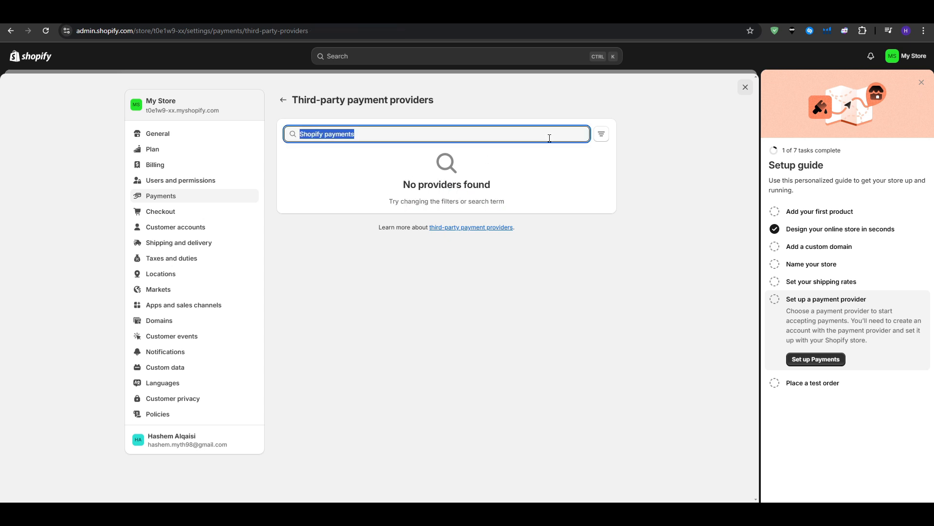
key(BackSpace)
scroll(740, 198, down, 6)
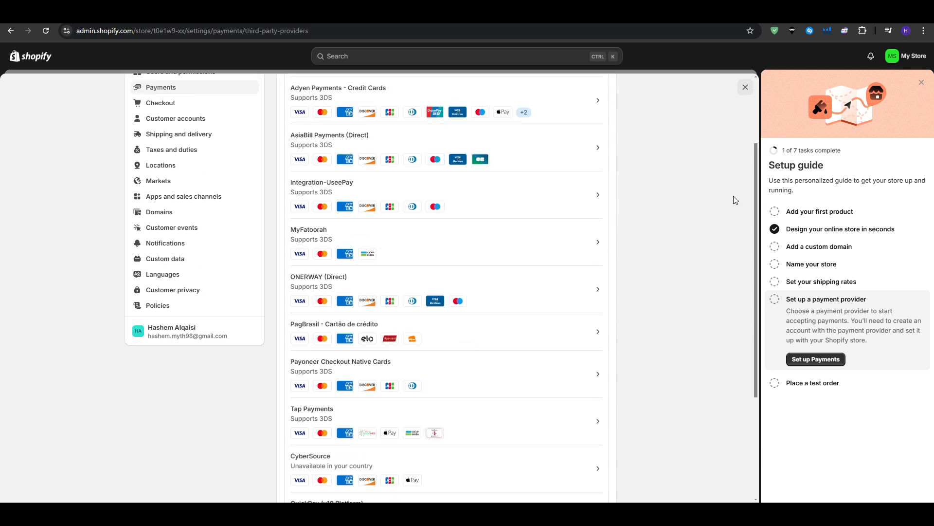
scroll(732, 198, up, 4)
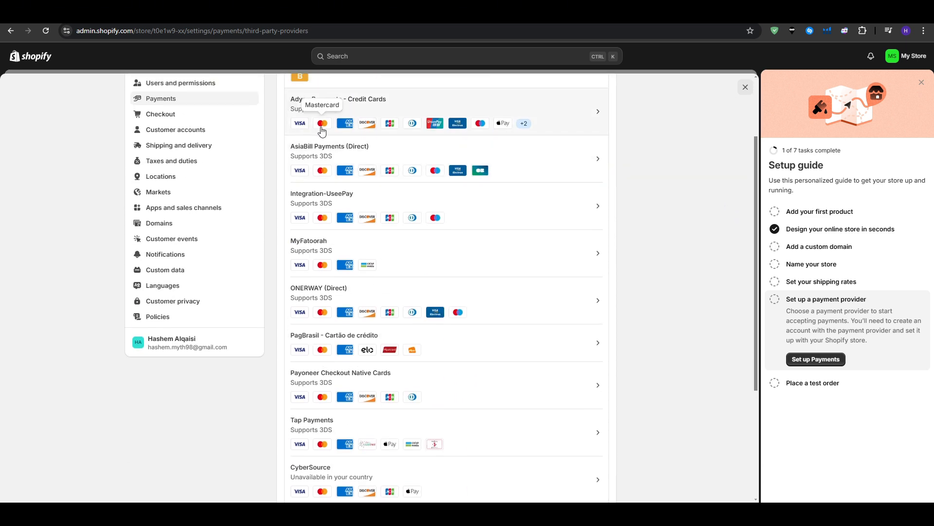
scroll(687, 196, up, 1)
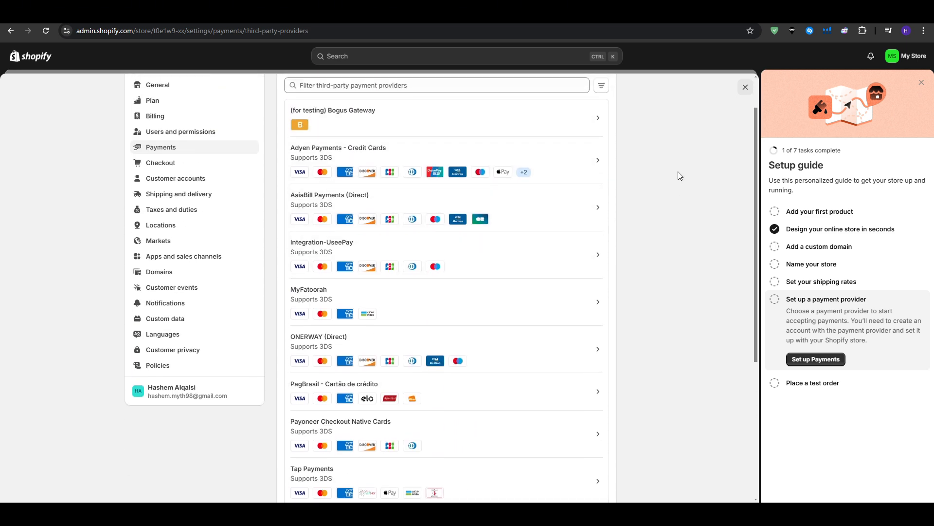
scroll(655, 244, up, 1)
scroll(643, 247, down, 6)
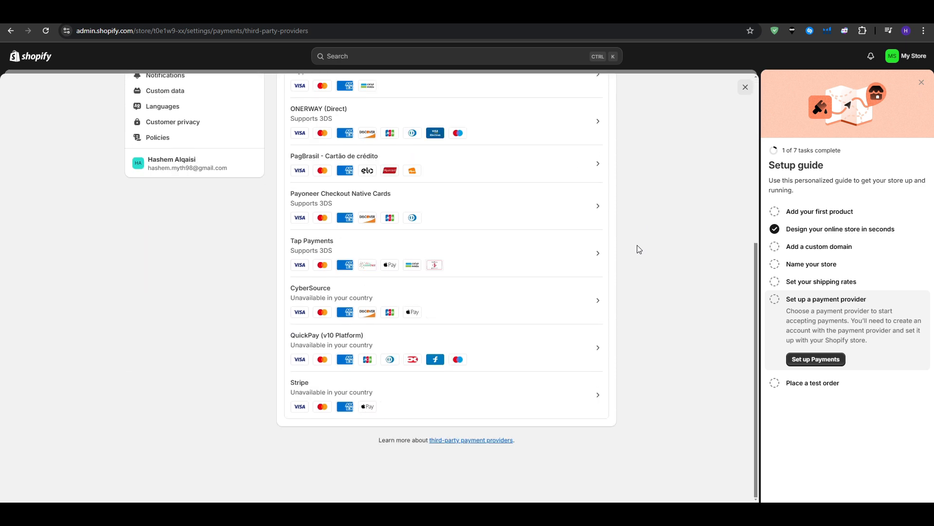
scroll(639, 248, up, 4)
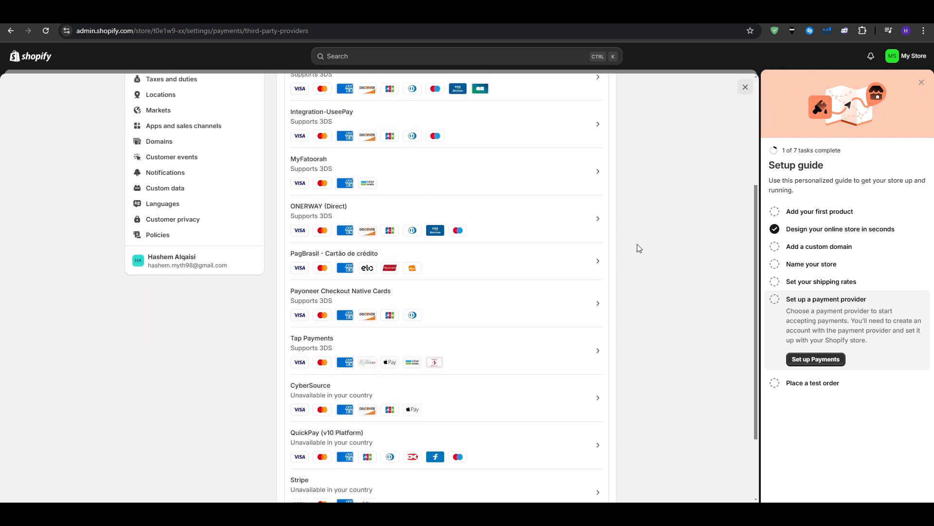
scroll(612, 251, up, 3)
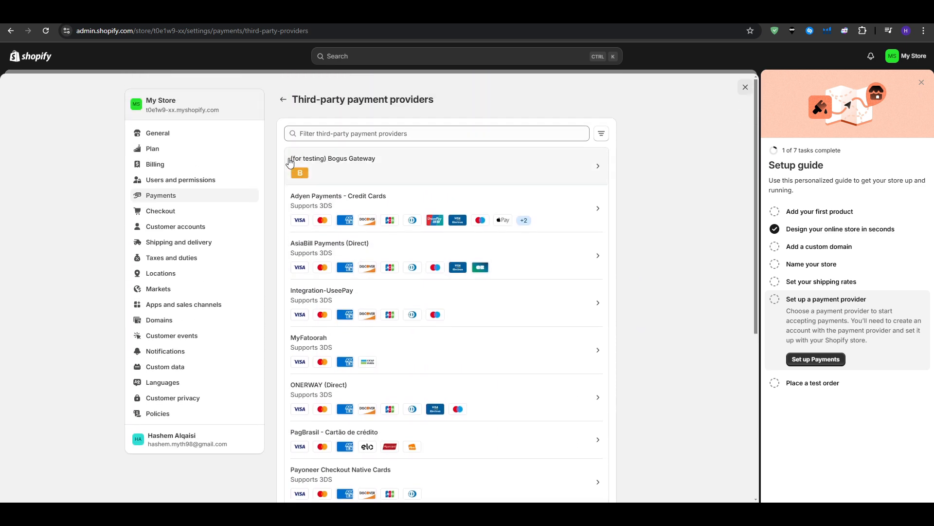
click(282, 99)
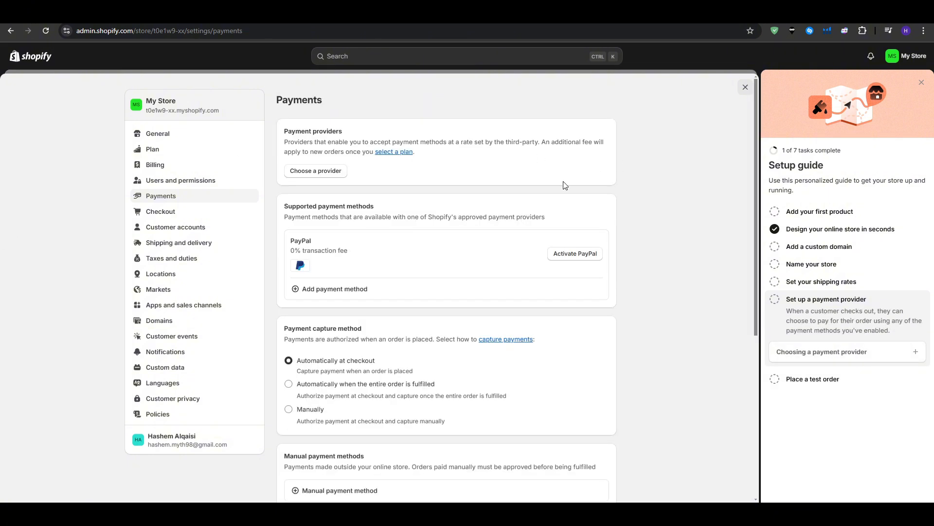
click(745, 87)
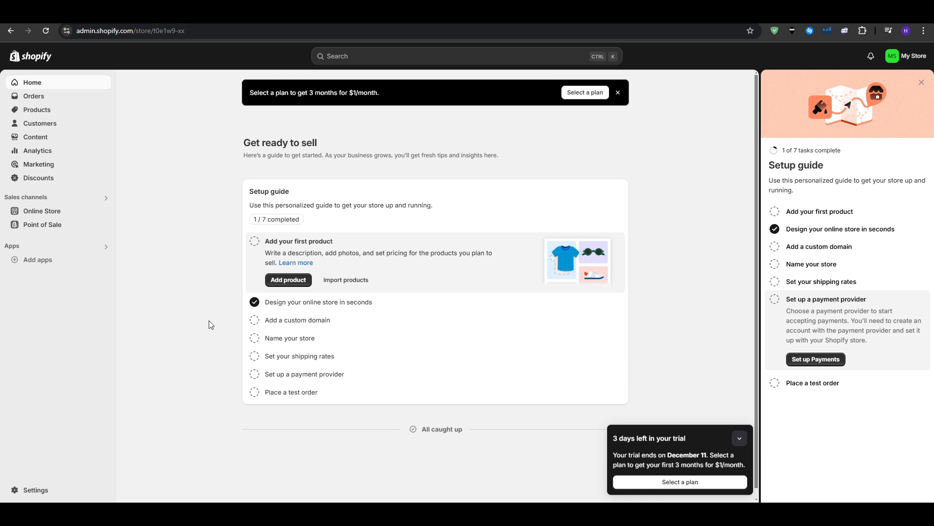
- Open the shipping rates task from the setup guide and review the general profile's domestic and international shipping zones
click(310, 366)
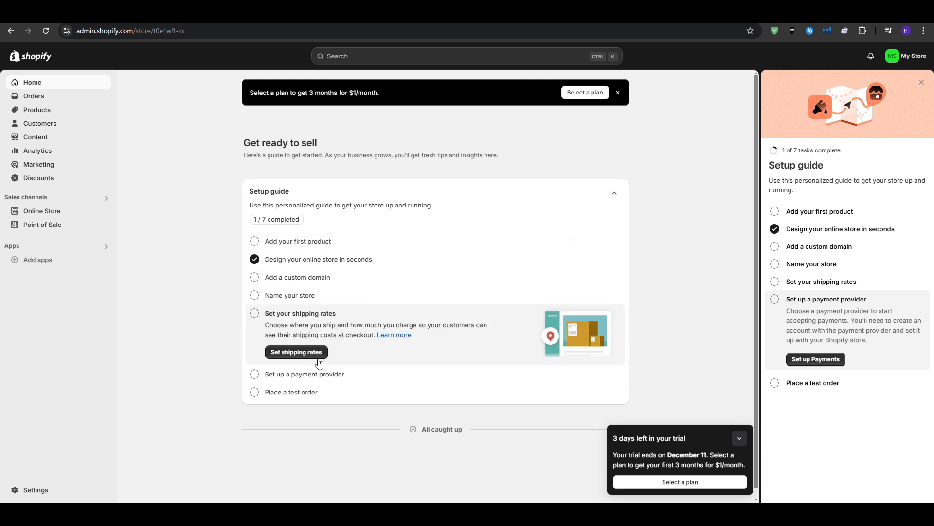
click(314, 354)
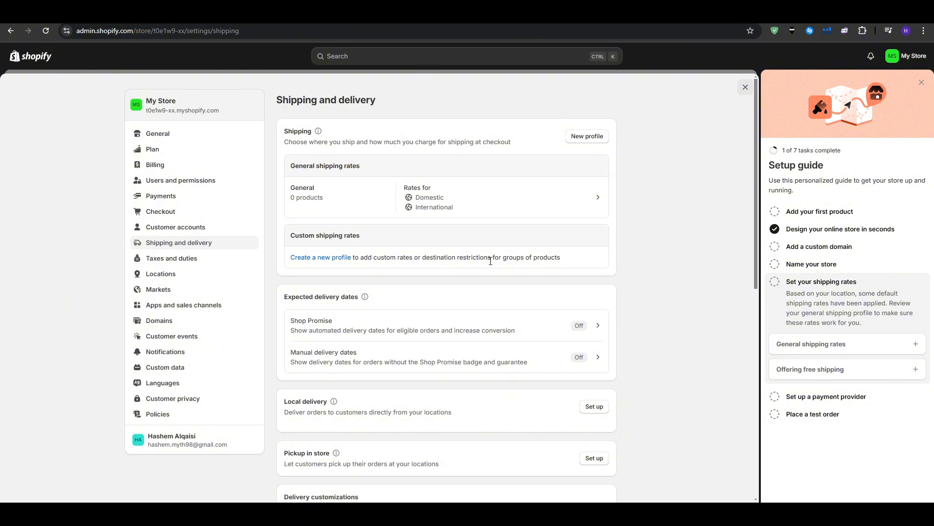
scroll(489, 286, down, 1)
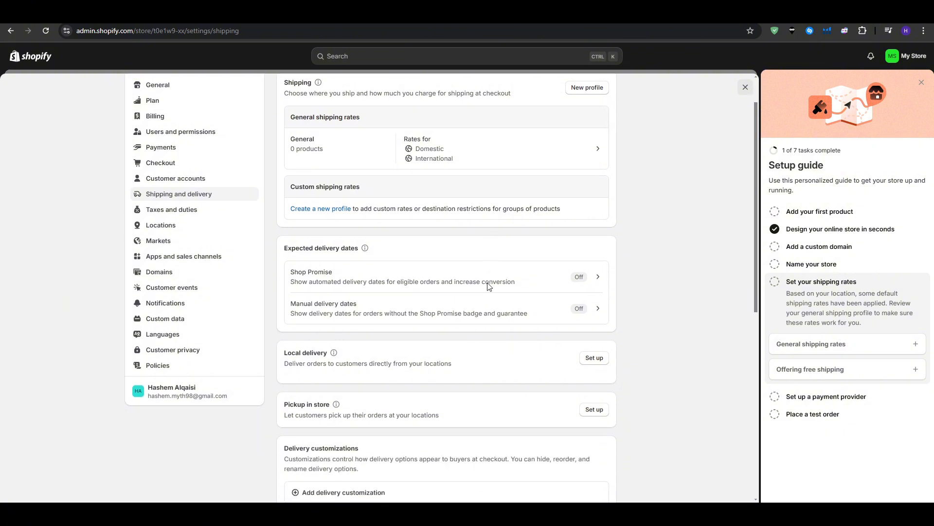
scroll(560, 336, up, 1)
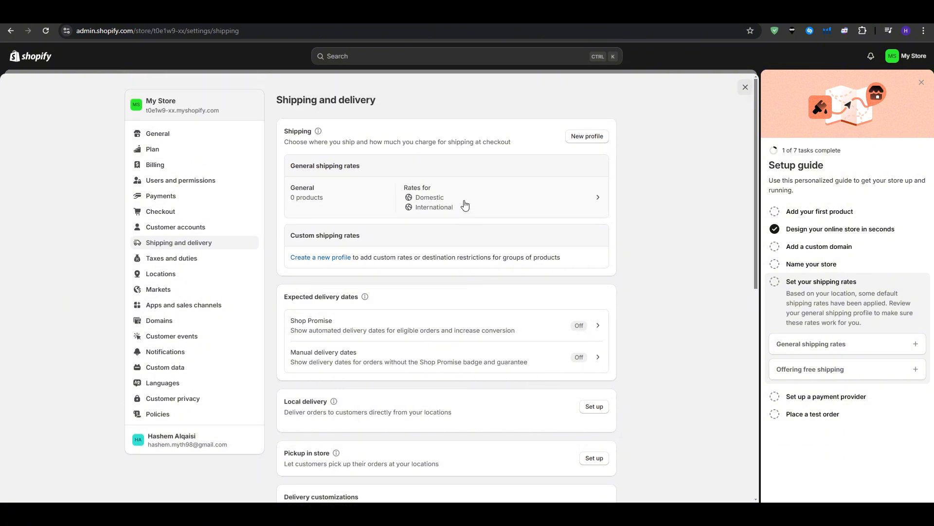
click(434, 207)
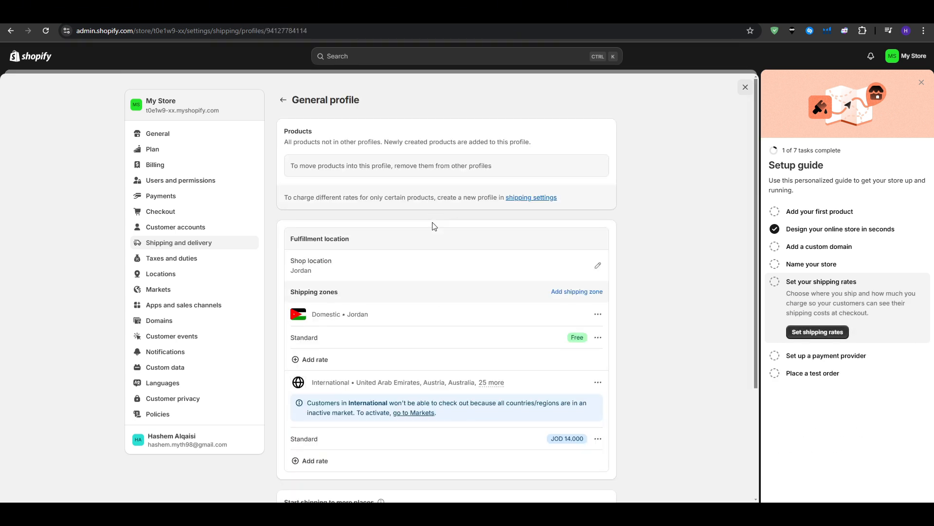
scroll(434, 246, down, 3)
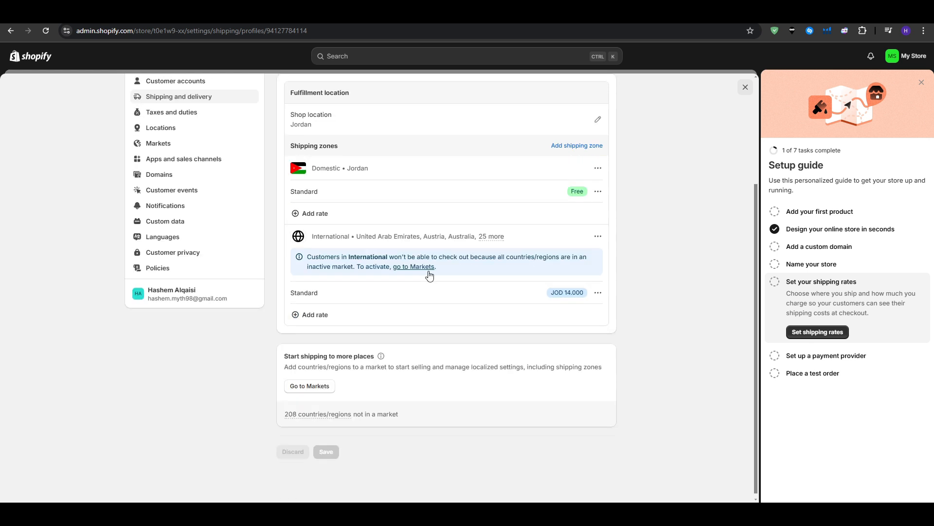
scroll(430, 275, up, 1)
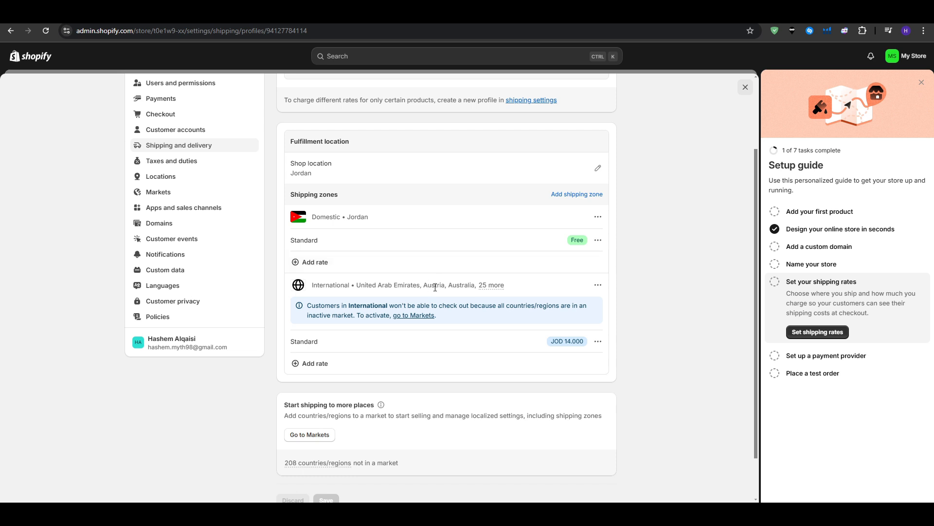
scroll(431, 294, up, 1)
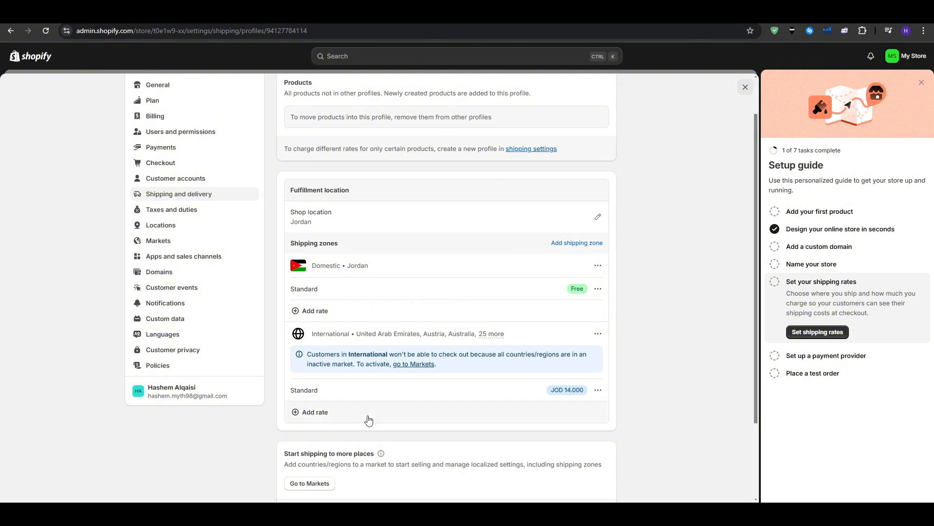
- Look at the add-rate form for the International zone, including the delivery description suggestions, then discard it and close the settings
click(413, 412)
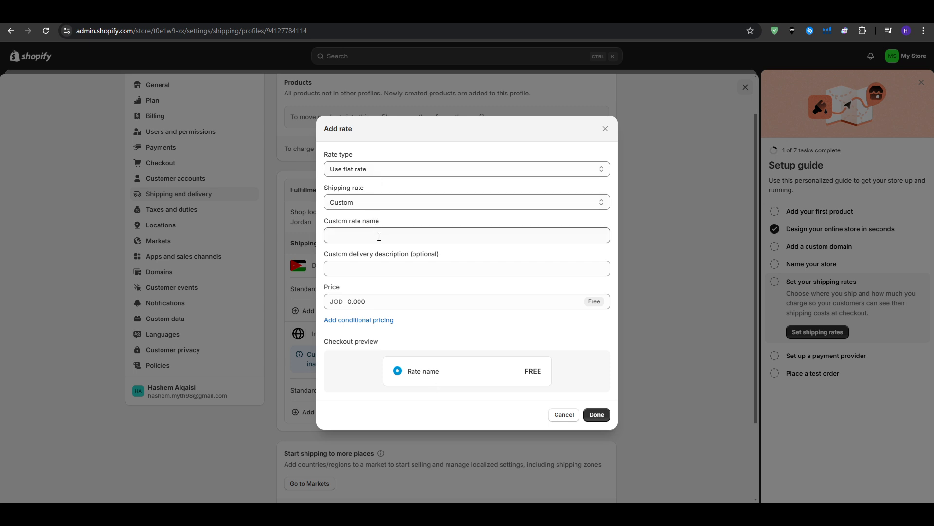
drag(418, 256, 376, 267)
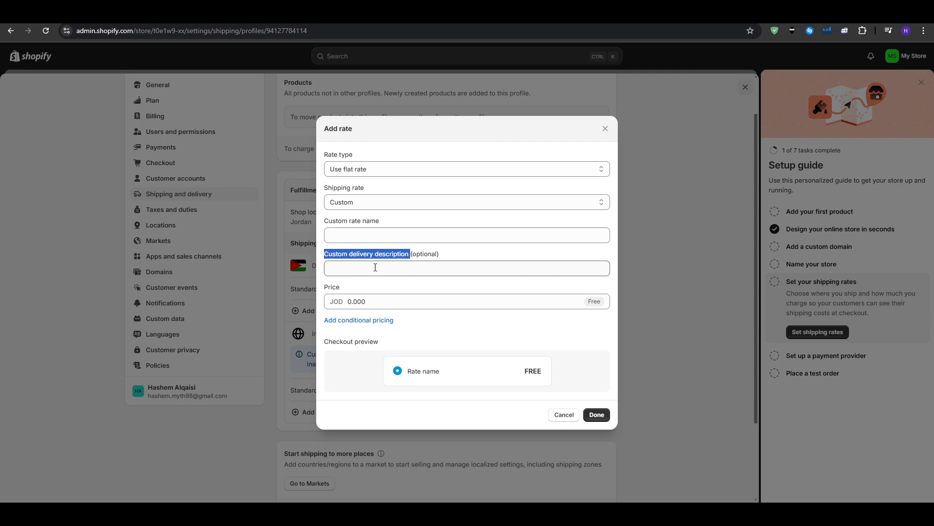
click(376, 267)
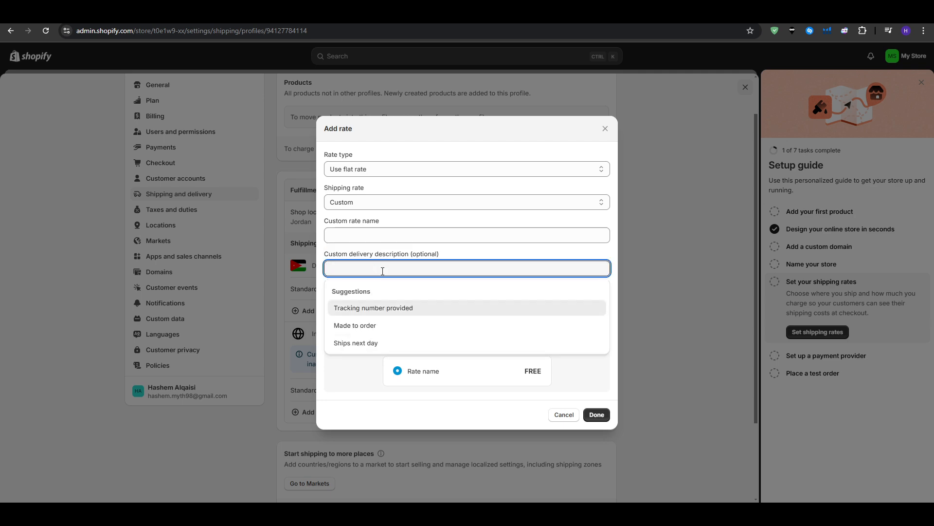
click(615, 297)
click(606, 128)
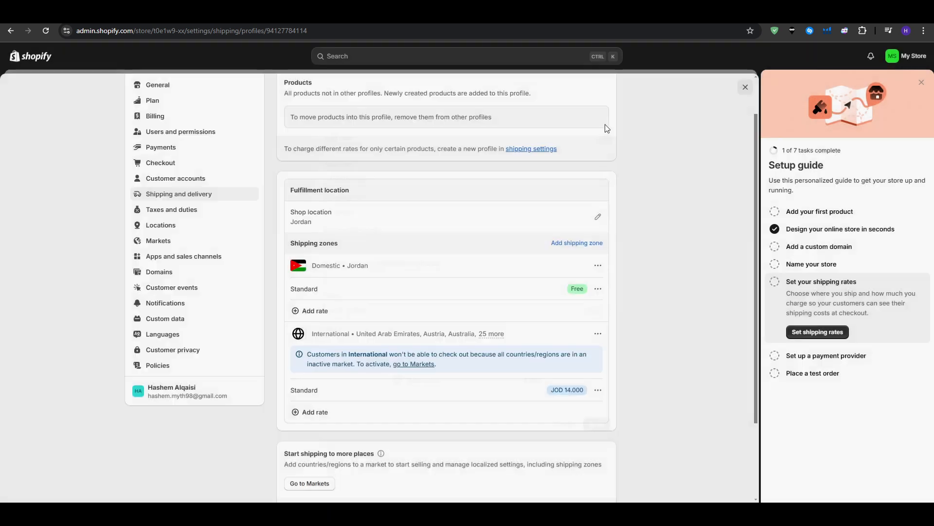
click(744, 88)
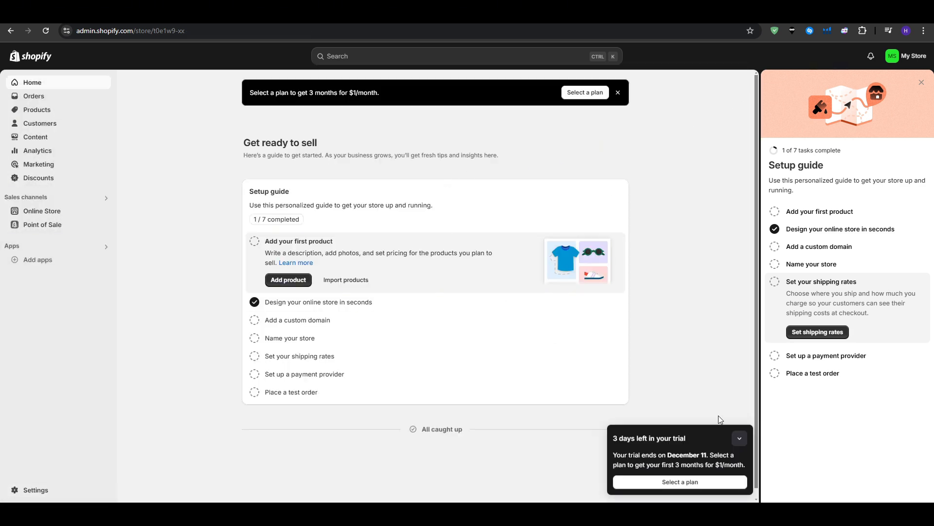
- Collapse the trial notice, reopen the shipping settings from the setup guide, look over the store's Policies and close the settings
click(739, 438)
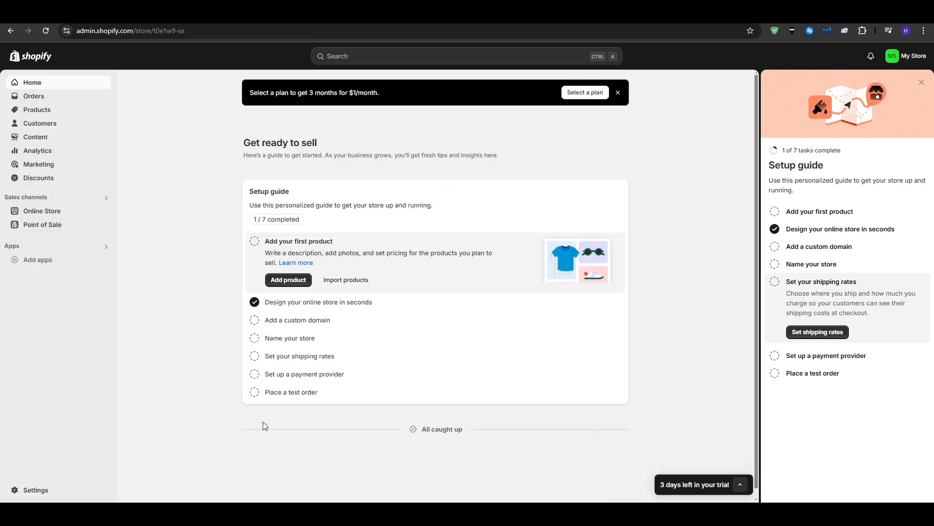
click(345, 360)
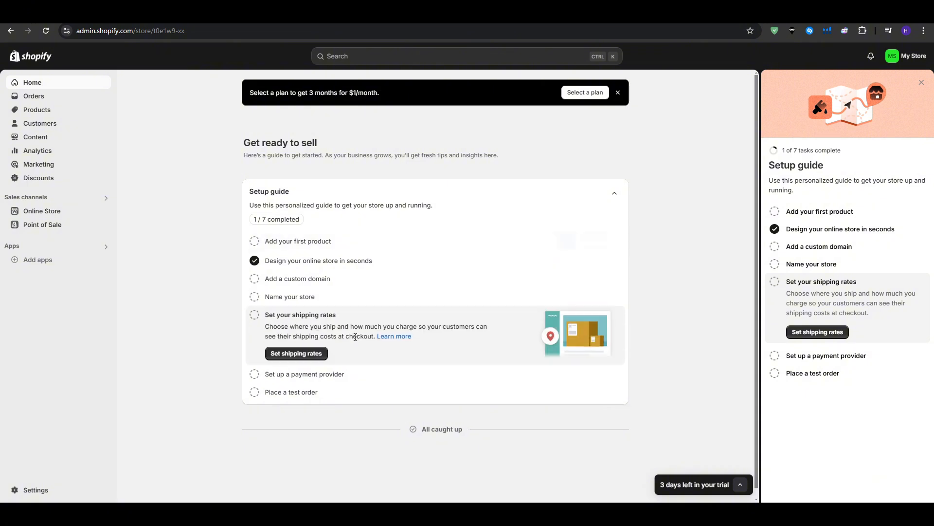
click(298, 356)
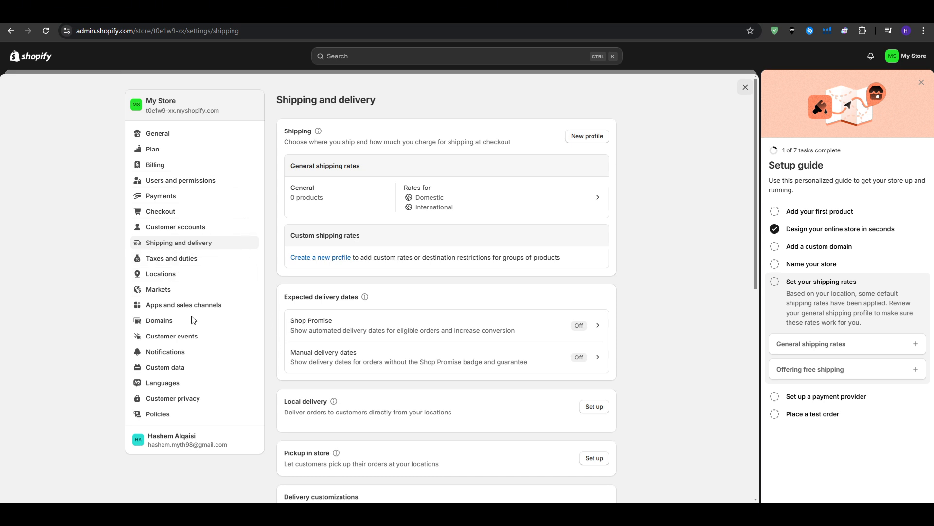
click(187, 415)
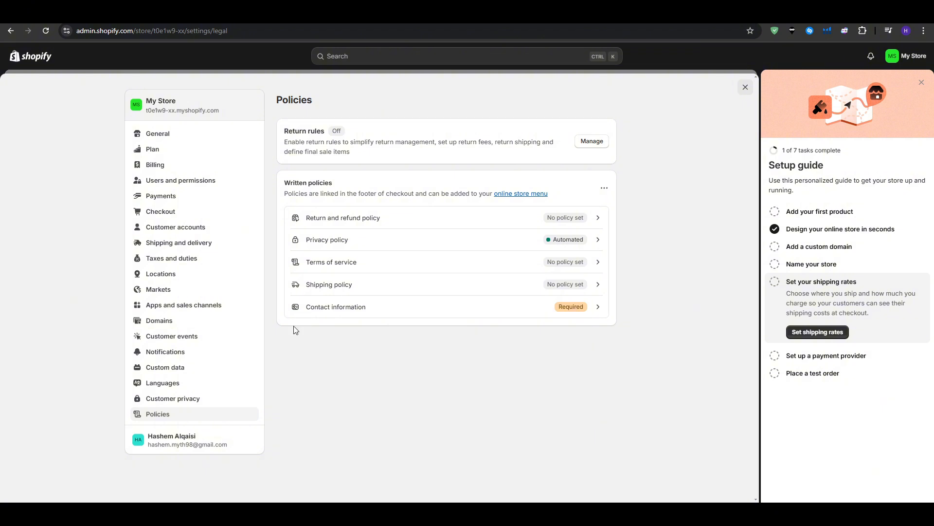
click(745, 87)
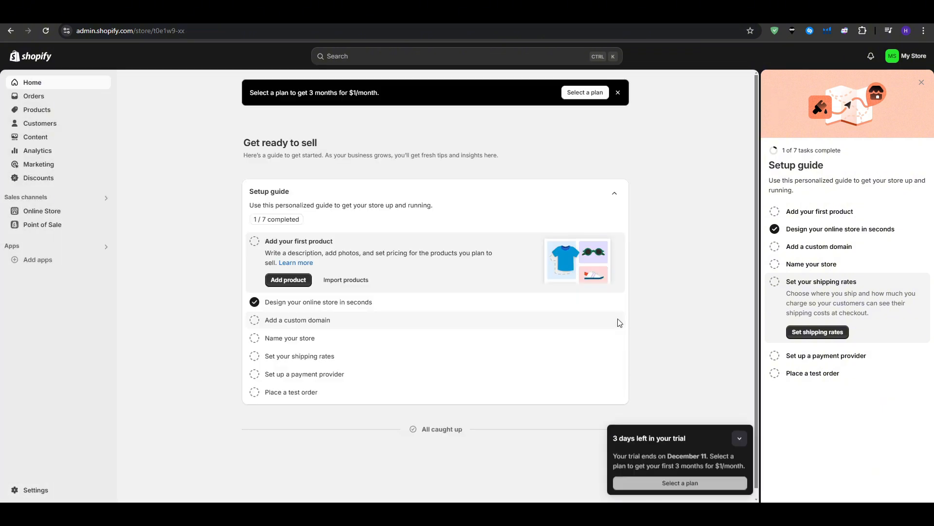
- Expand the test order task in the setup guide, open its help article and read how to simulate a transaction
click(348, 398)
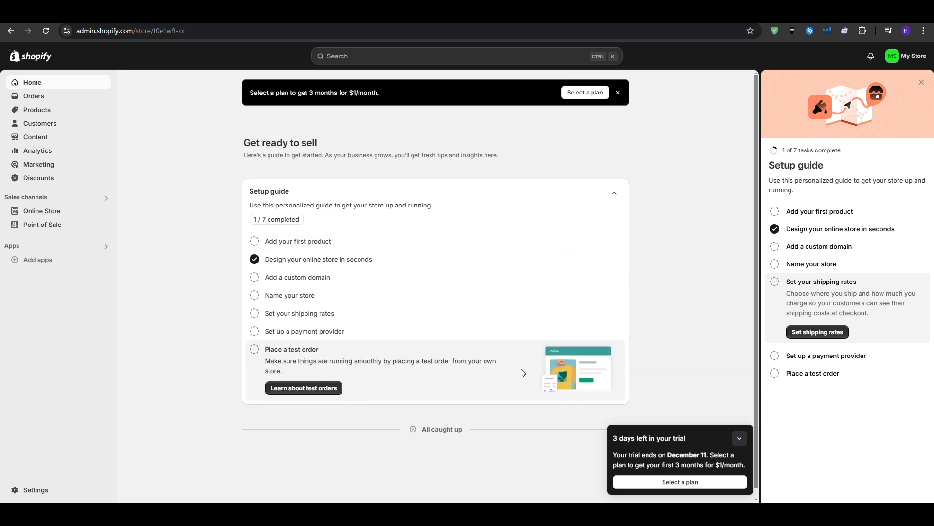
click(311, 388)
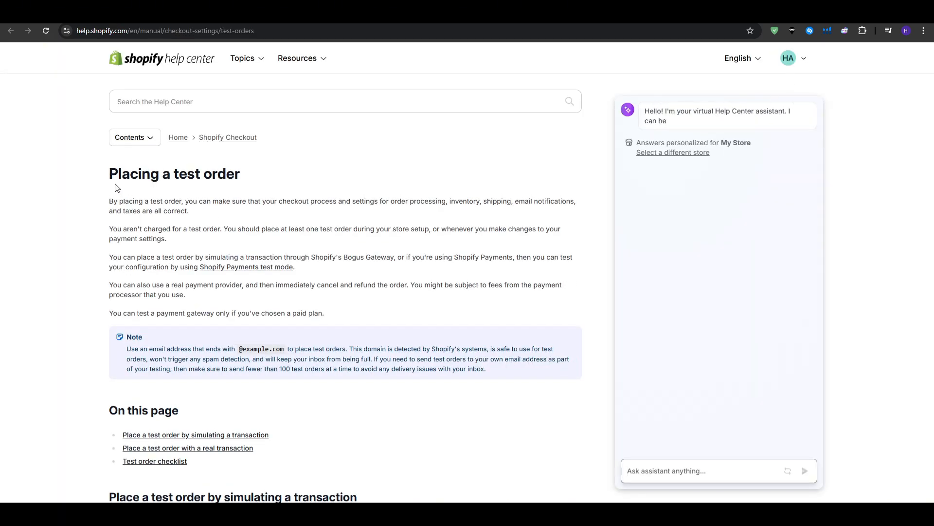
drag(109, 171, 265, 169)
click(265, 168)
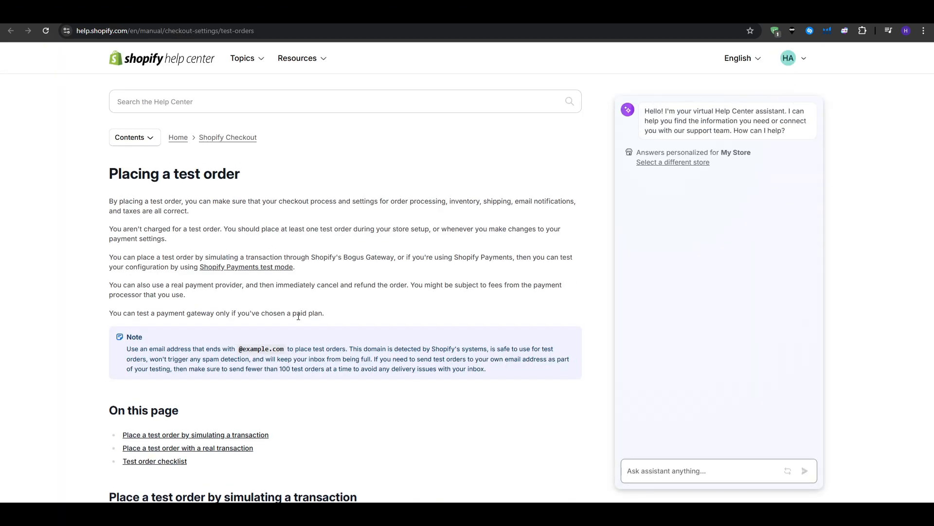
scroll(299, 317, down, 6)
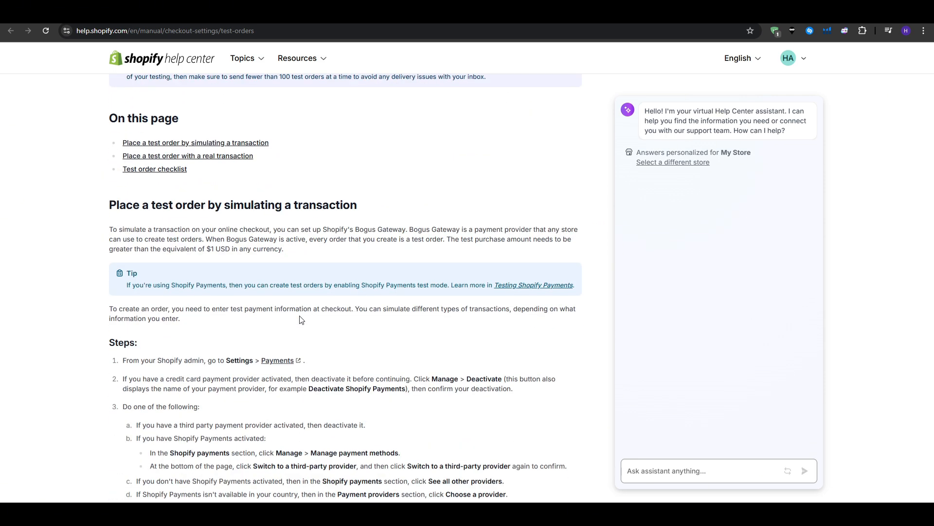
- Read the steps for simulating a transaction with Bogus Gateway, return to the store admin and collapse the trial notice
scroll(301, 319, down, 2)
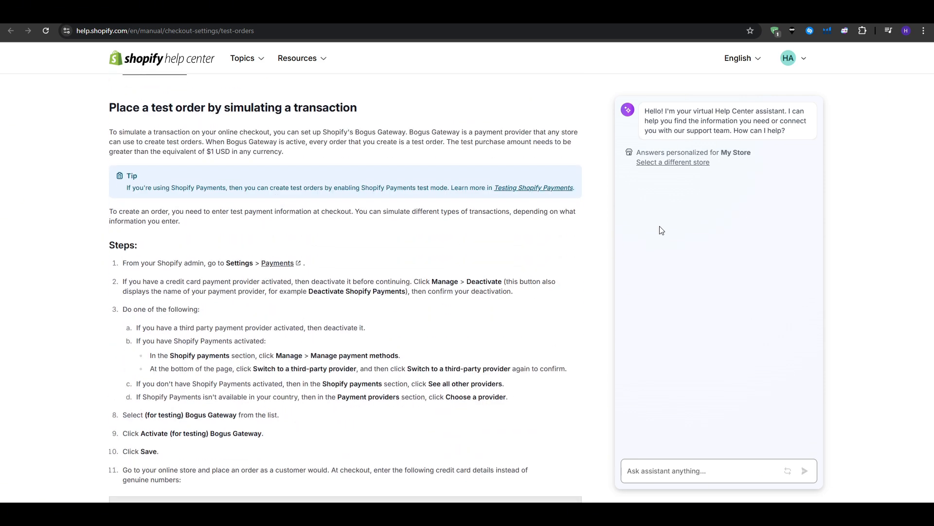
click(730, 12)
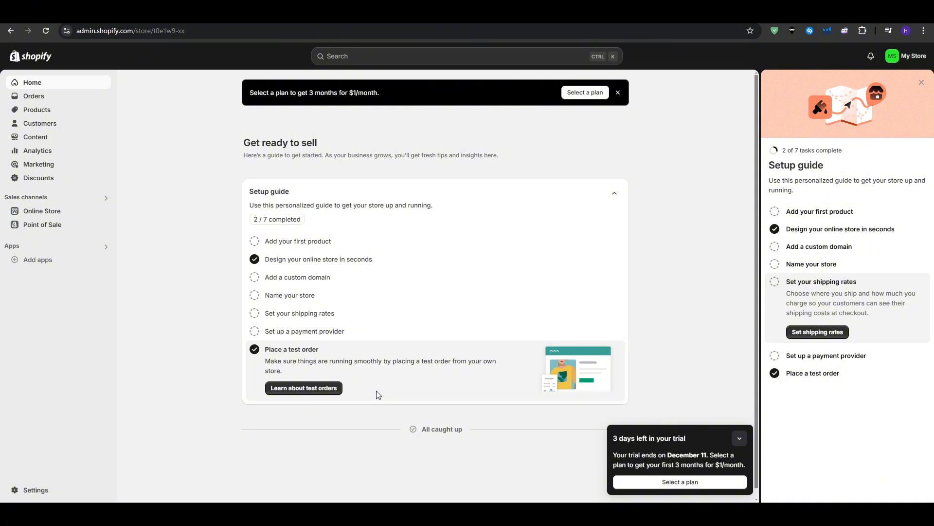
click(739, 439)
- Open the Klaviyo: Email Marketing & SMS listing from the recommended apps and review its description and pricing plans
click(108, 259)
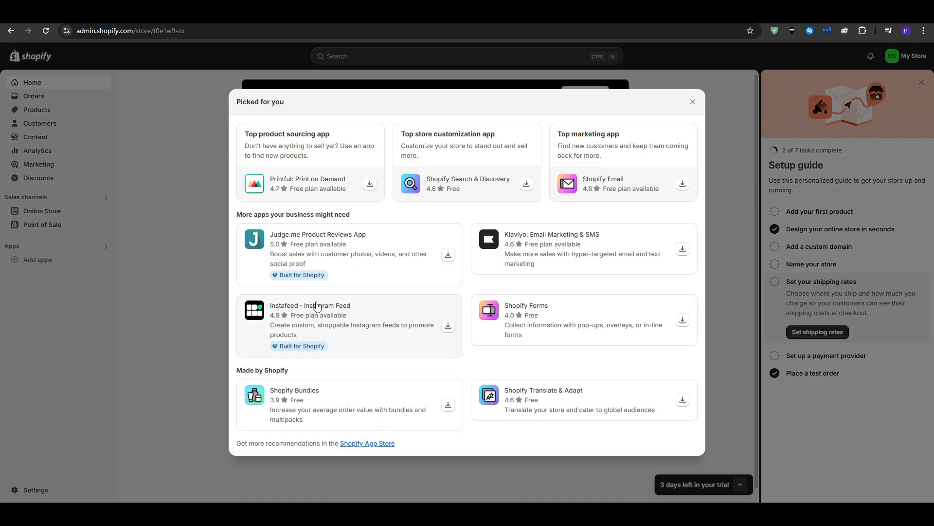
click(544, 242)
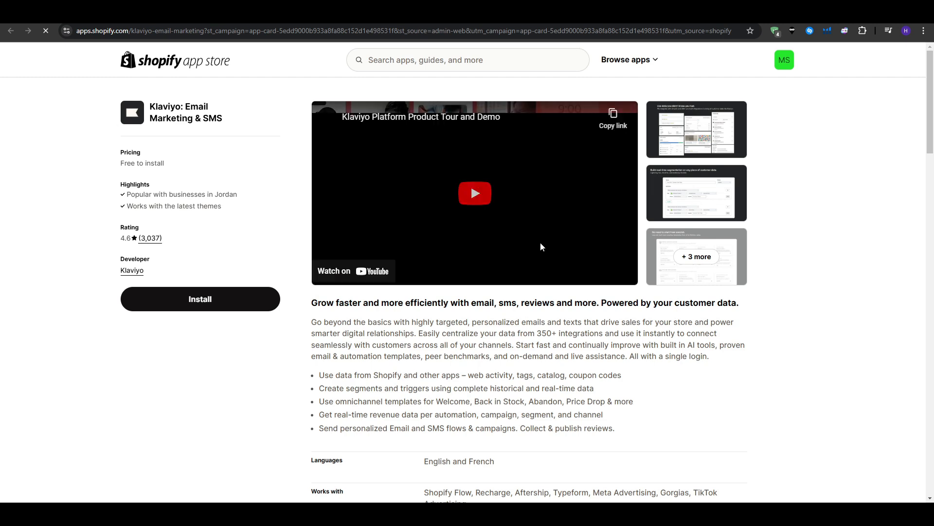
drag(235, 122, 151, 104)
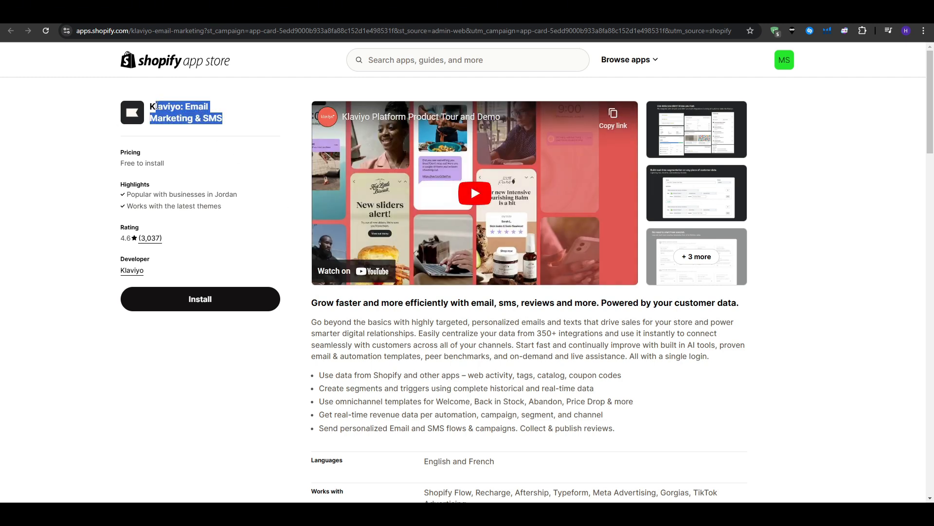
click(154, 105)
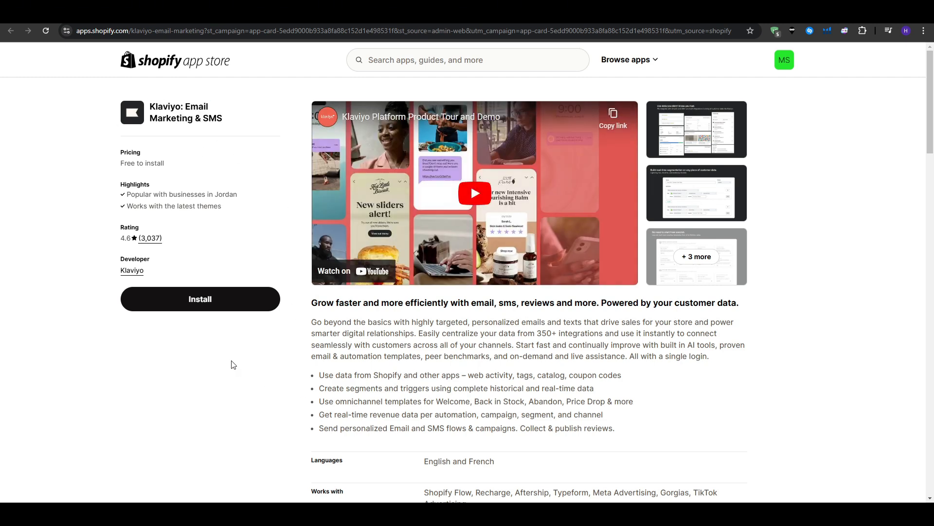
scroll(229, 364, down, 8)
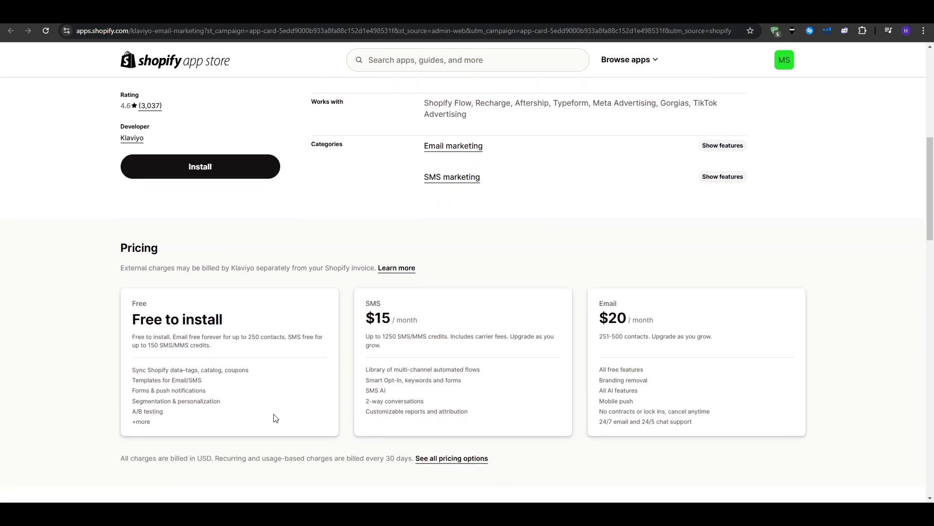
scroll(282, 414, up, 7)
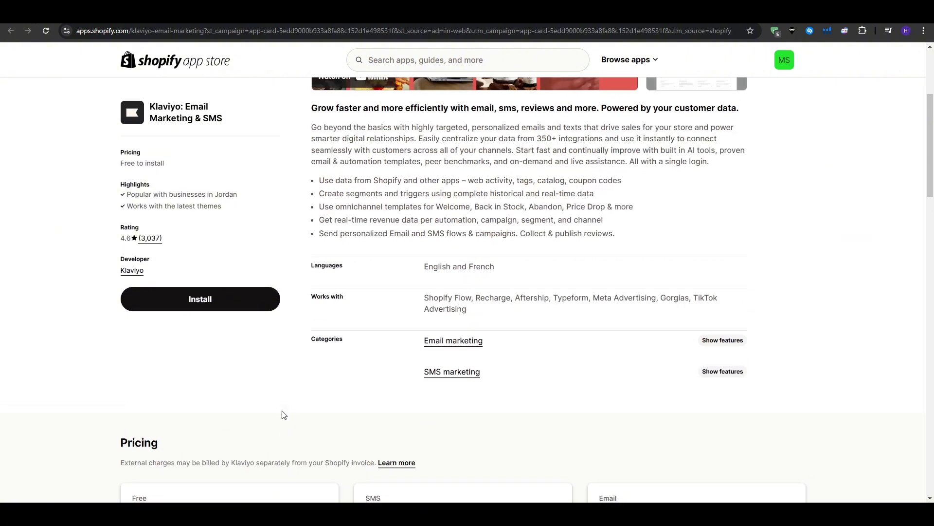
scroll(284, 414, up, 1)
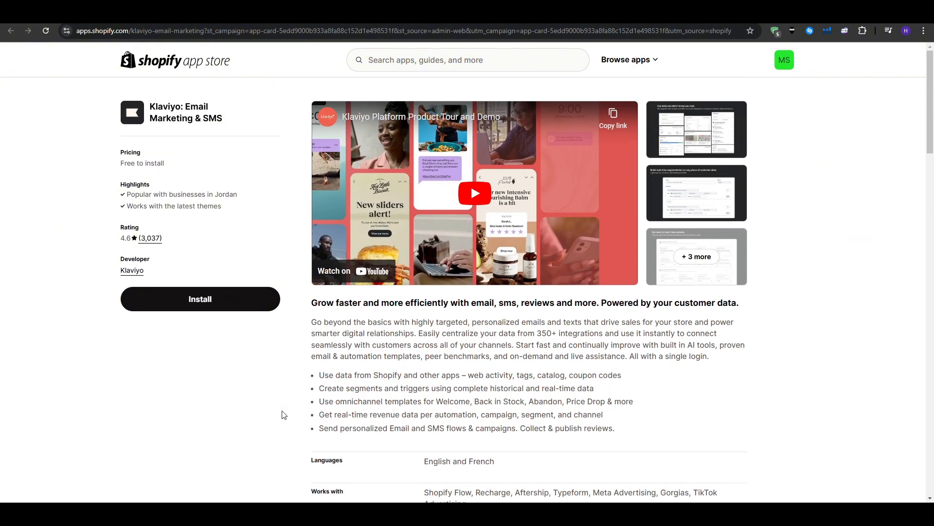